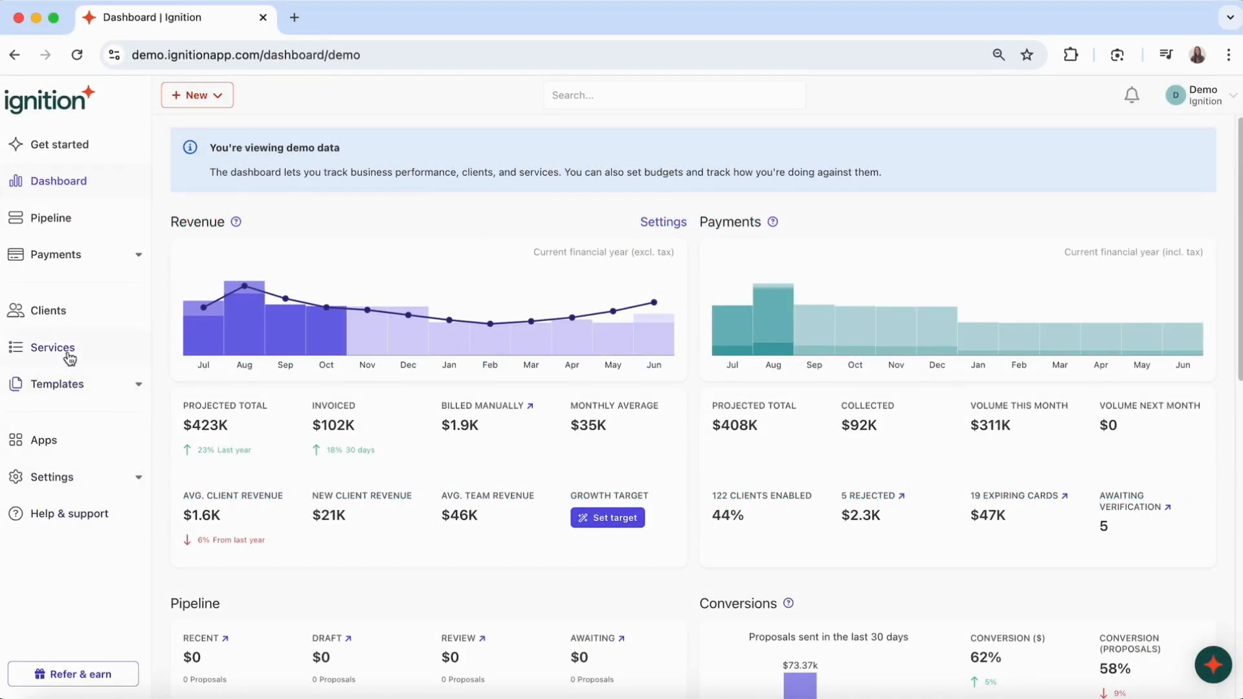
- Delete the Additional Schedules, IAS and Long Service Leave services, leaving 25, and open a blank service form
{"action": "left_click", "coordinate": [52, 348]}
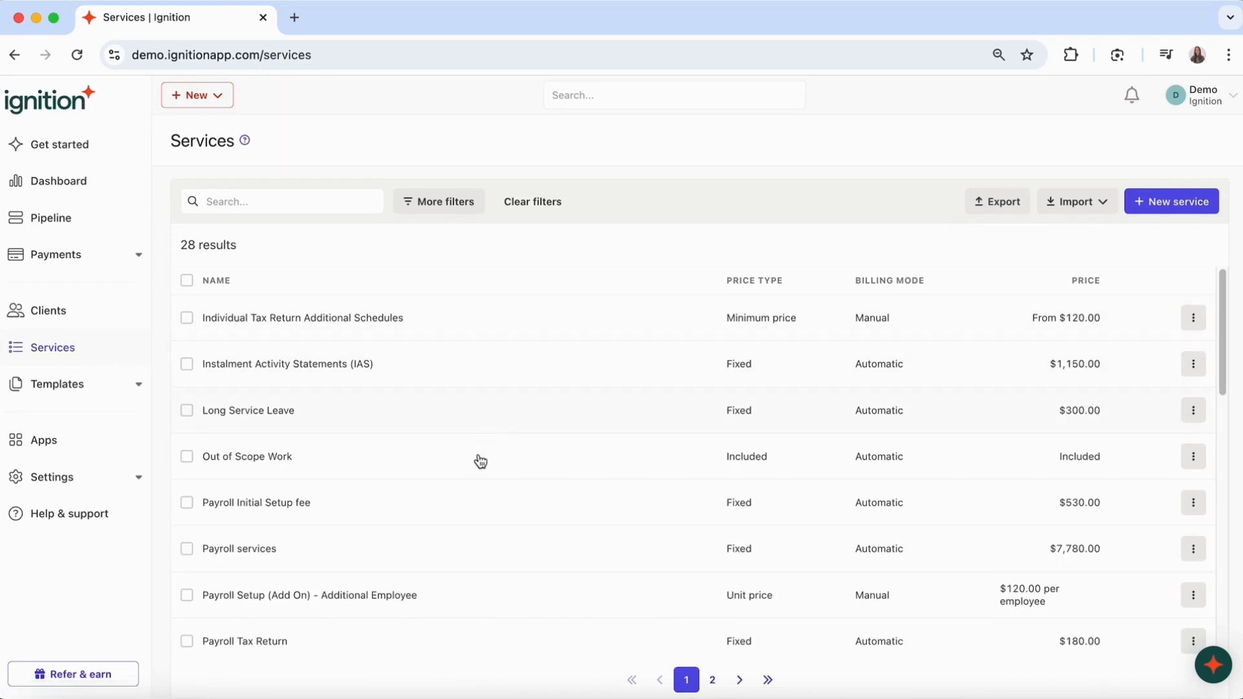
{"action": "left_click", "coordinate": [1197, 323]}
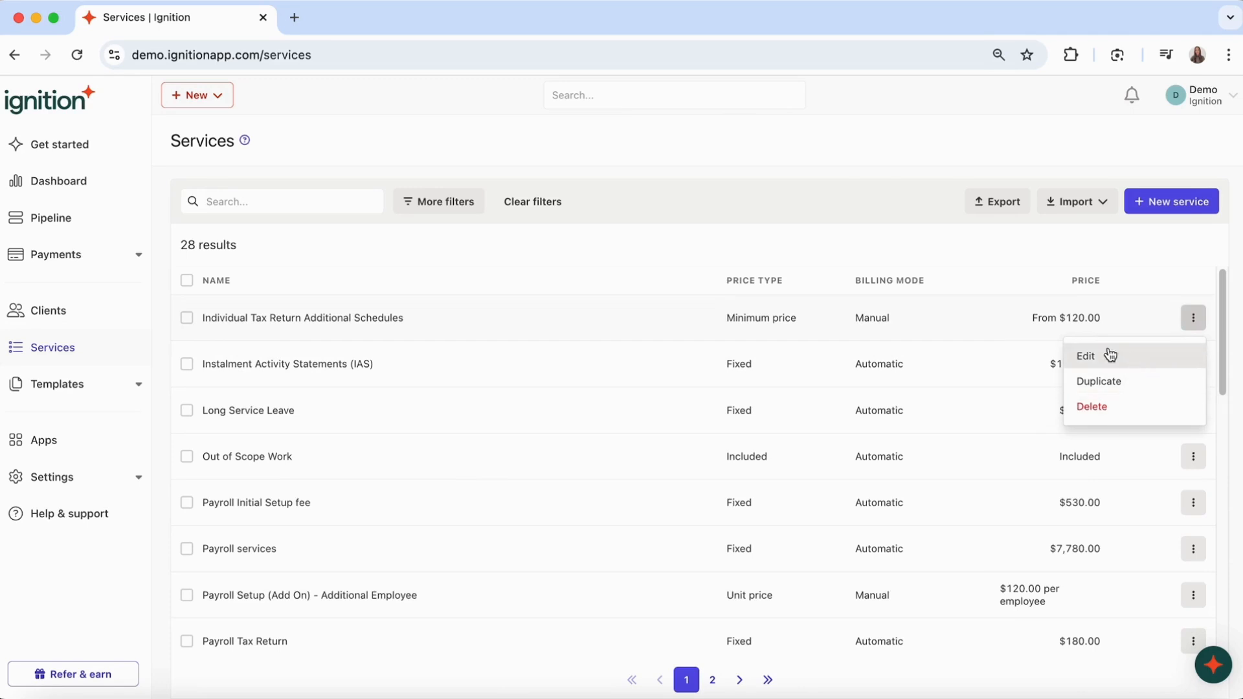
{"action": "left_click", "coordinate": [187, 323]}
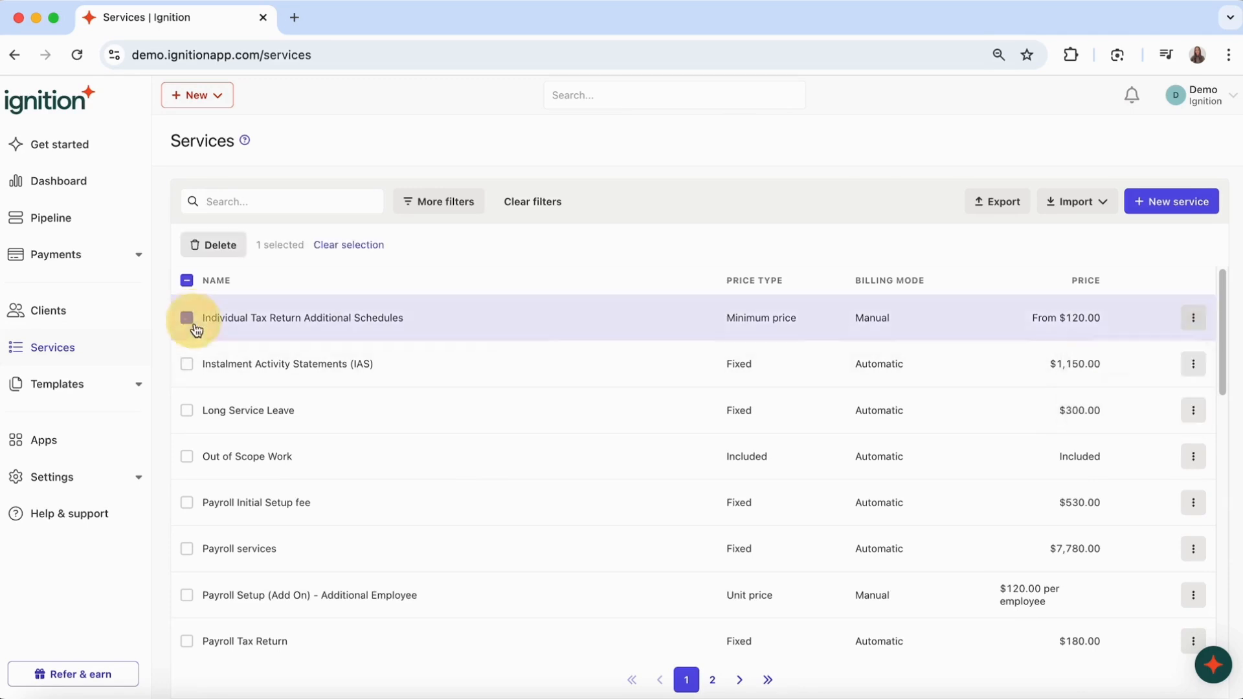
{"action": "left_click", "coordinate": [187, 365]}
{"action": "left_click", "coordinate": [187, 410]}
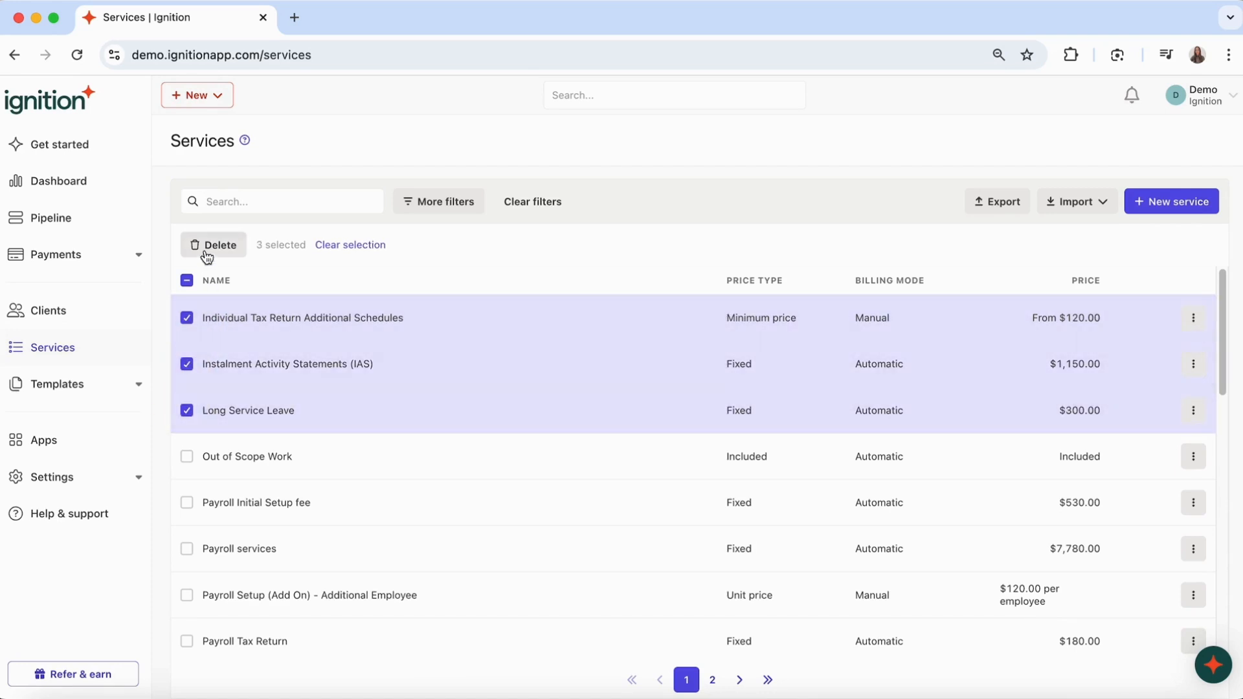
{"action": "left_click", "coordinate": [206, 247]}
{"action": "left_click", "coordinate": [743, 230]}
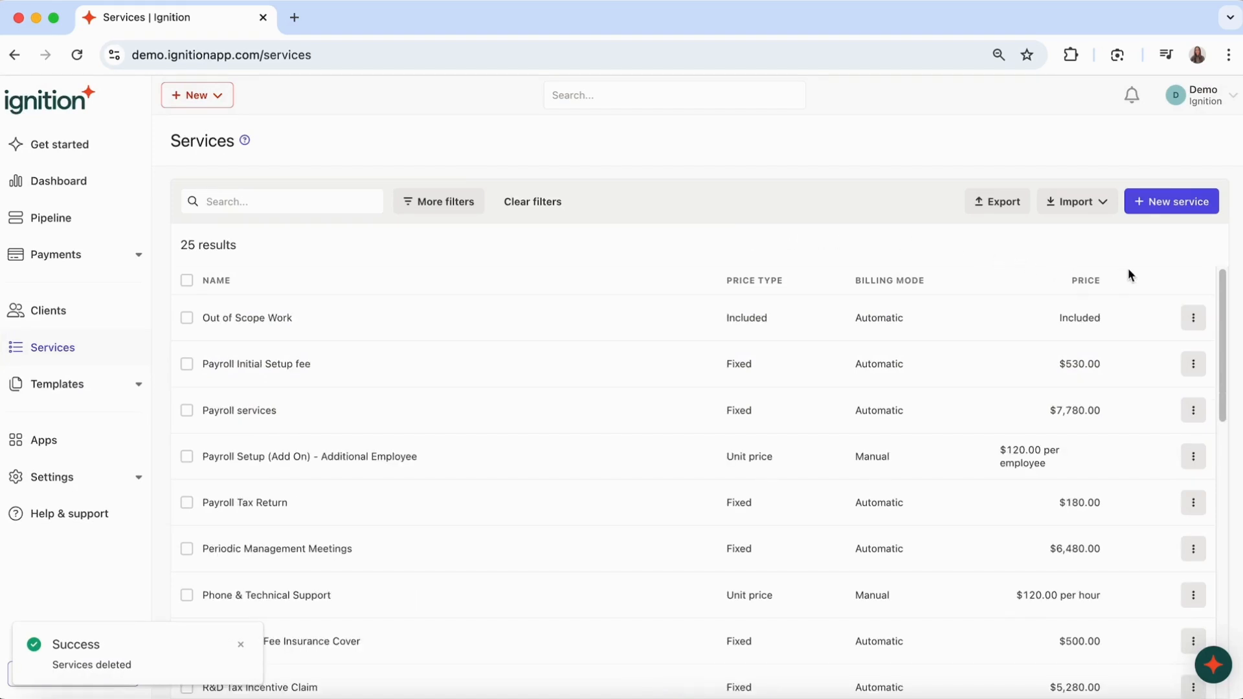
{"action": "left_click", "coordinate": [1175, 205]}
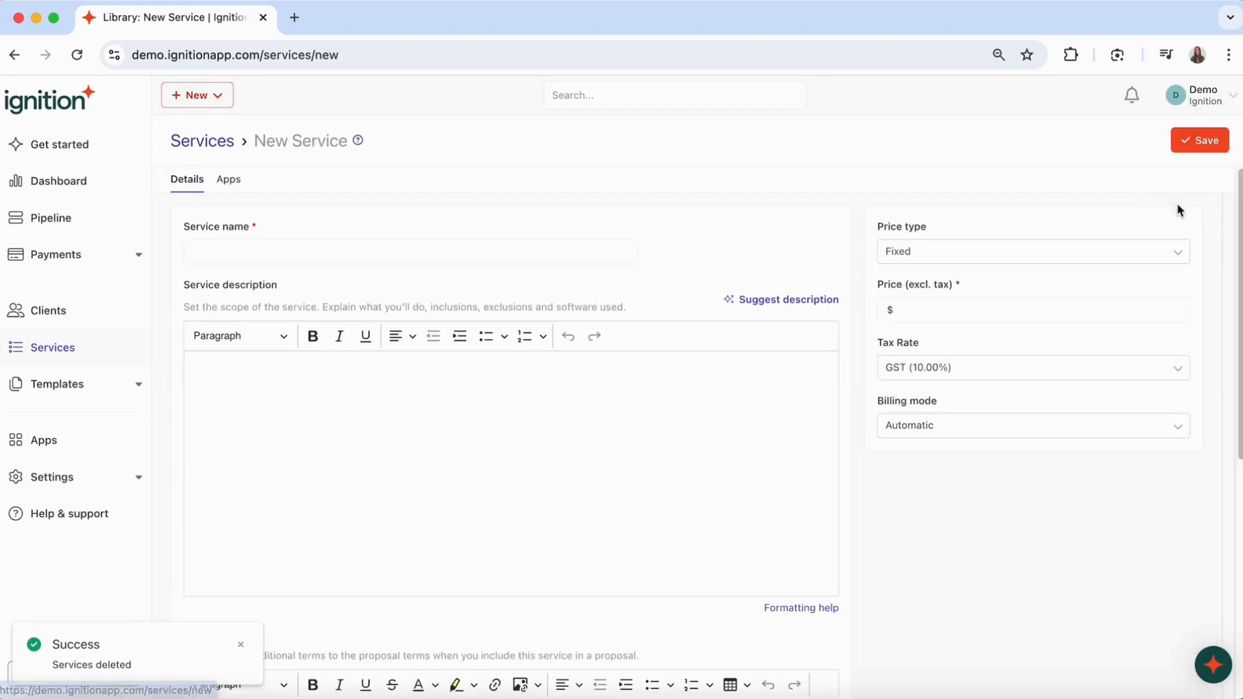
- Name the service 'Financial Planning' and insert the AI-suggested financial planning scope as its description
{"action": "left_click", "coordinate": [331, 255]}
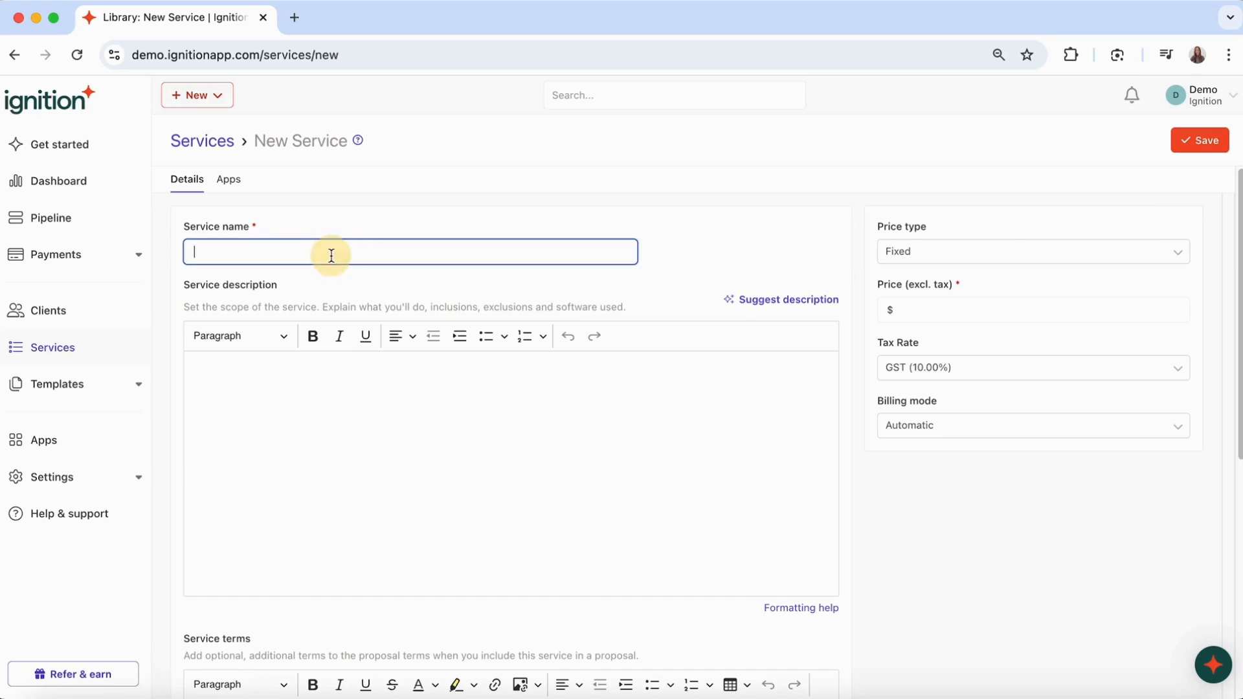
{"action": "type", "text": "Fin"}
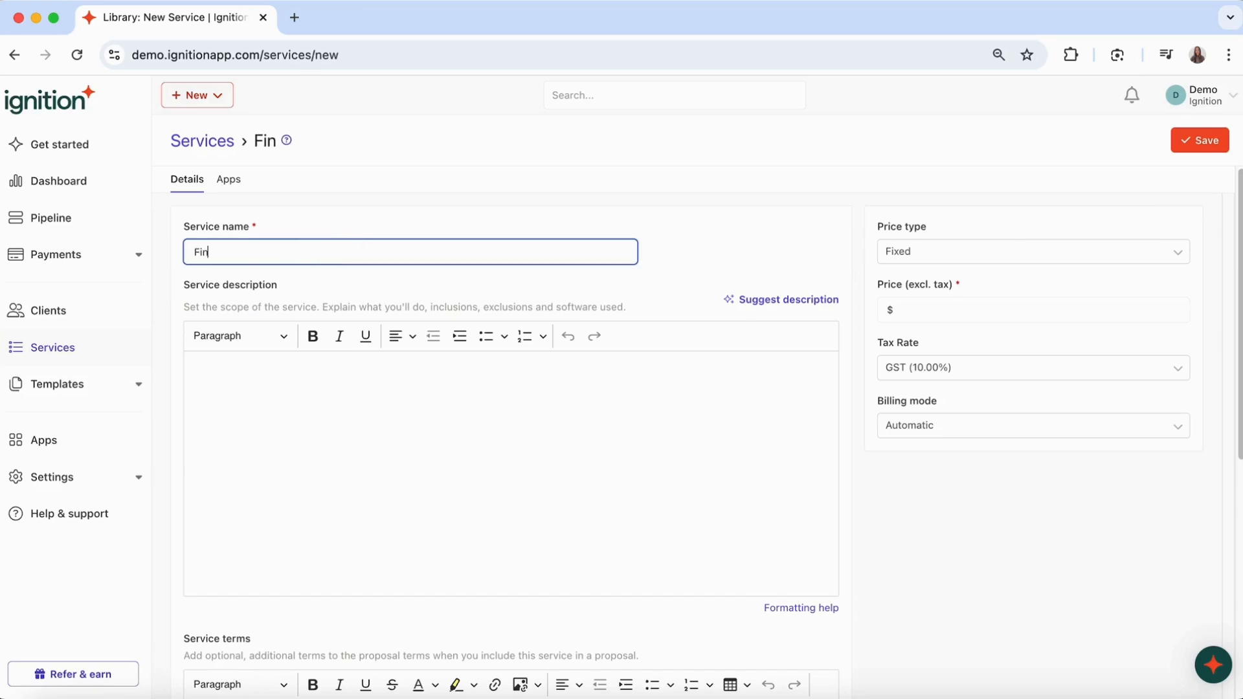
{"action": "type", "text": "ancial Planning"}
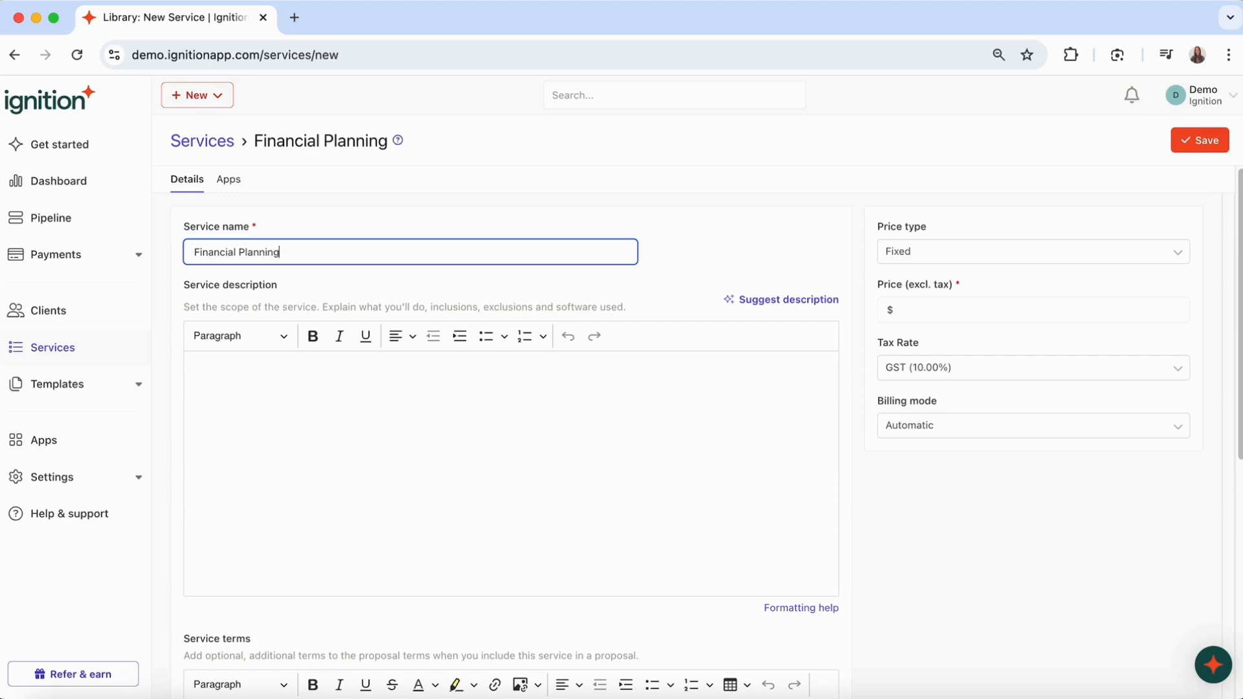
{"action": "left_click", "coordinate": [344, 400]}
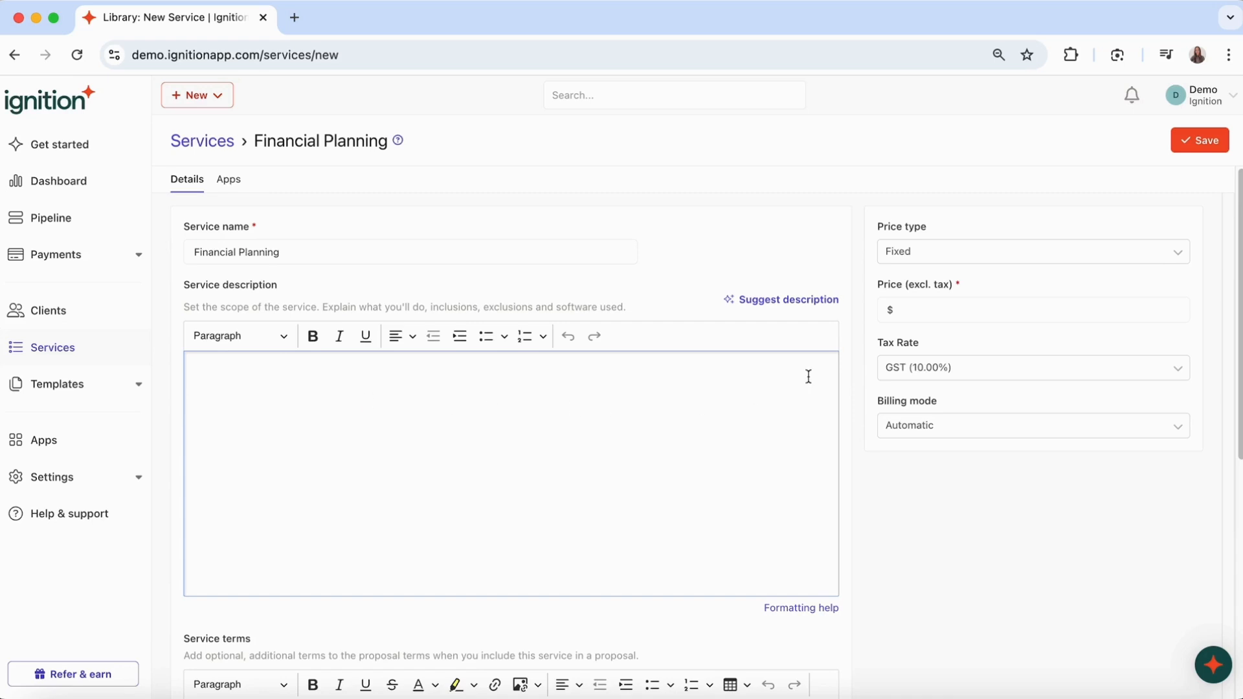
{"action": "left_click", "coordinate": [785, 303]}
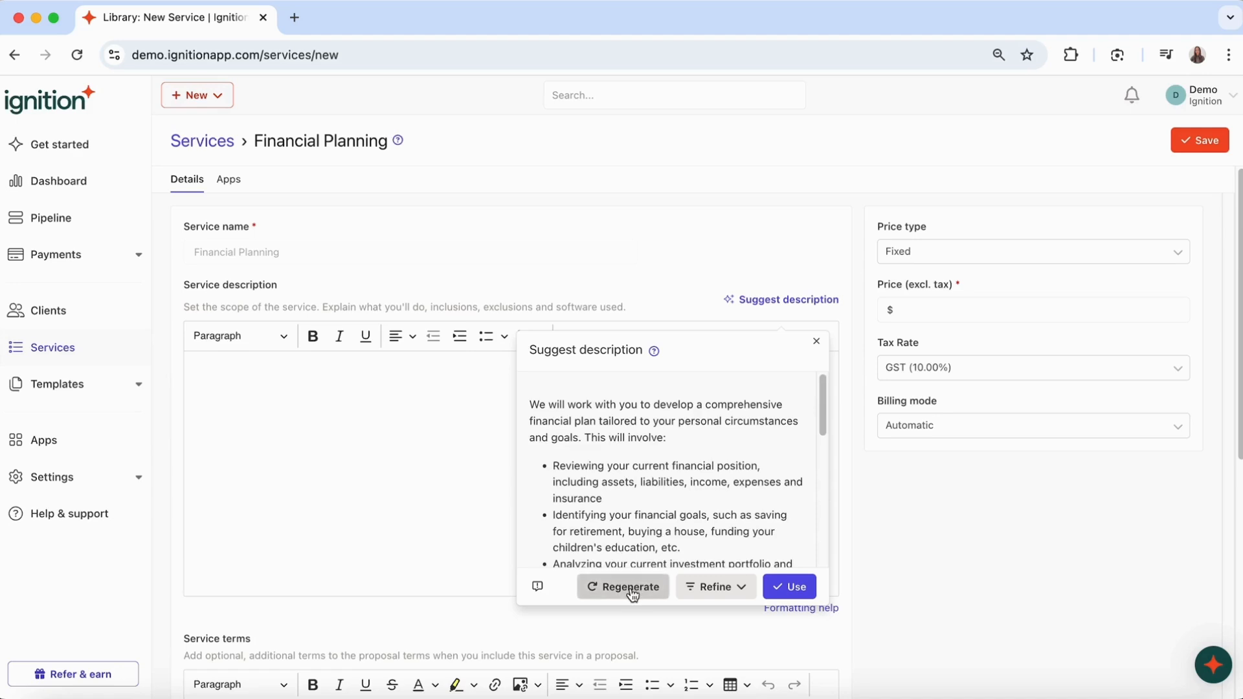
{"action": "left_click", "coordinate": [710, 599]}
{"action": "left_click", "coordinate": [710, 600]}
{"action": "left_click", "coordinate": [801, 597]}
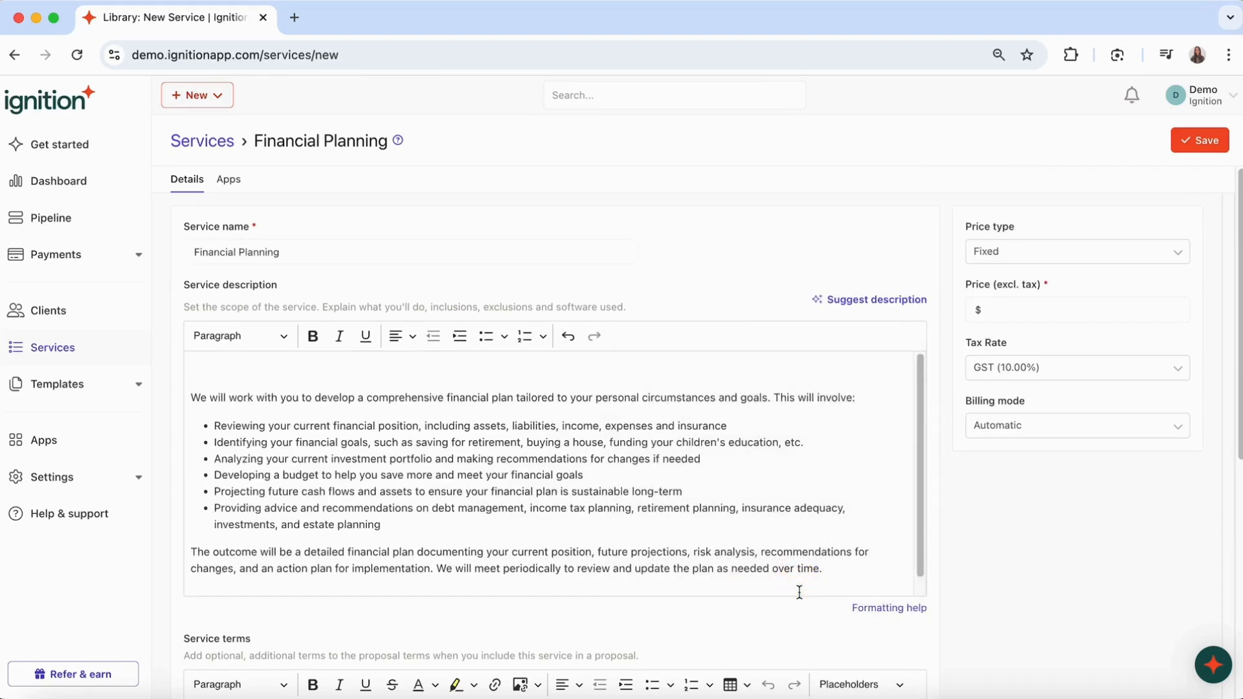
- Set a Fixed price of $800 excl. tax, GST (10.00%) tax rate and Automatic billing mode
{"action": "scroll", "coordinate": [569, 537], "scroll_direction": "down", "scroll_amount": 1}
{"action": "left_click", "coordinate": [838, 560]}
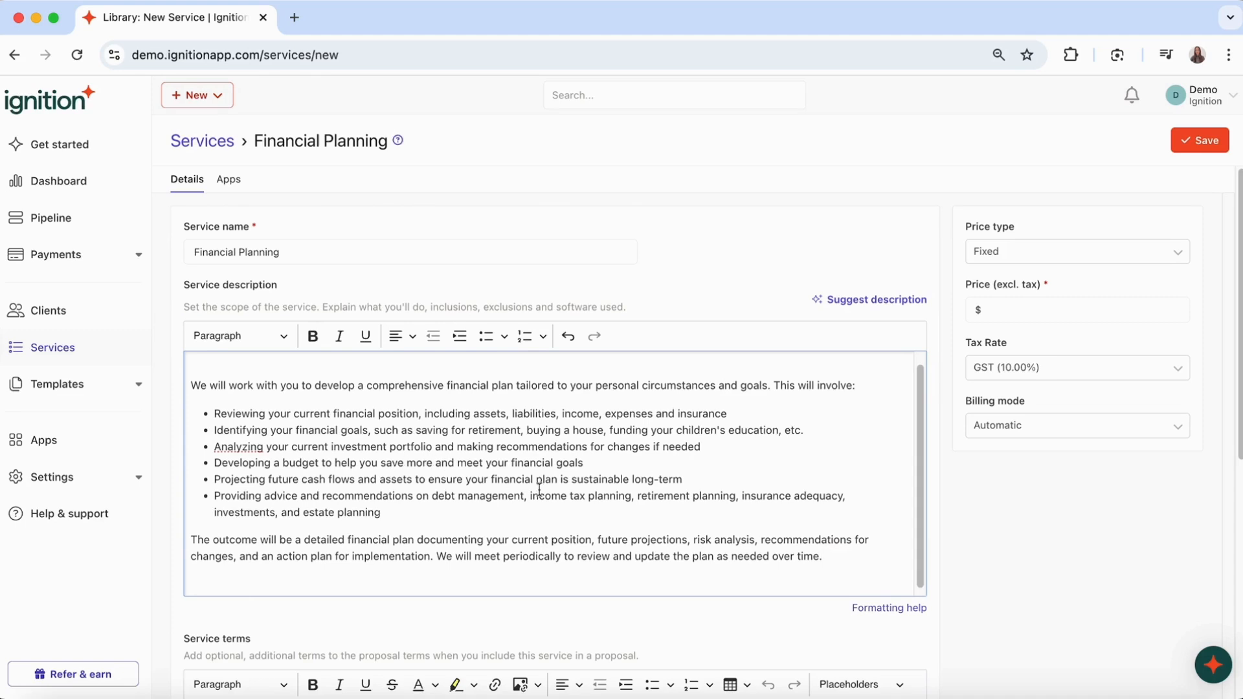
{"action": "left_click", "coordinate": [1002, 257]}
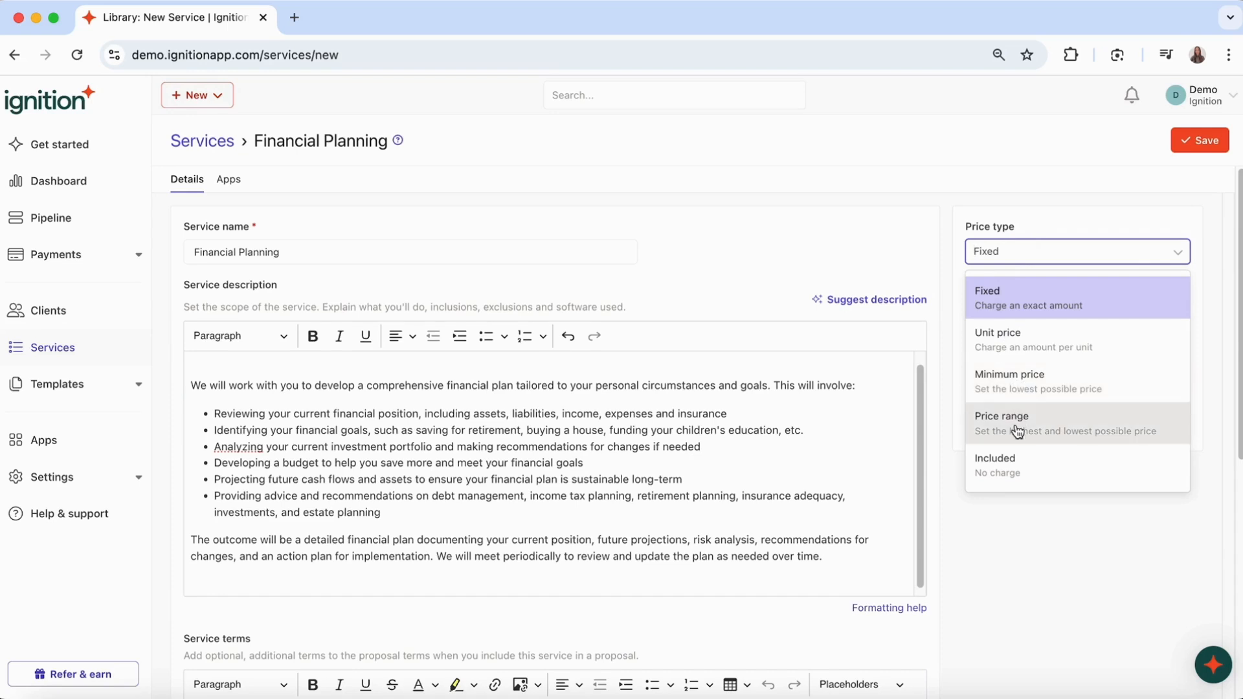
{"action": "left_click", "coordinate": [998, 299]}
{"action": "left_click", "coordinate": [1003, 309]}
{"action": "type", "text": "800"}
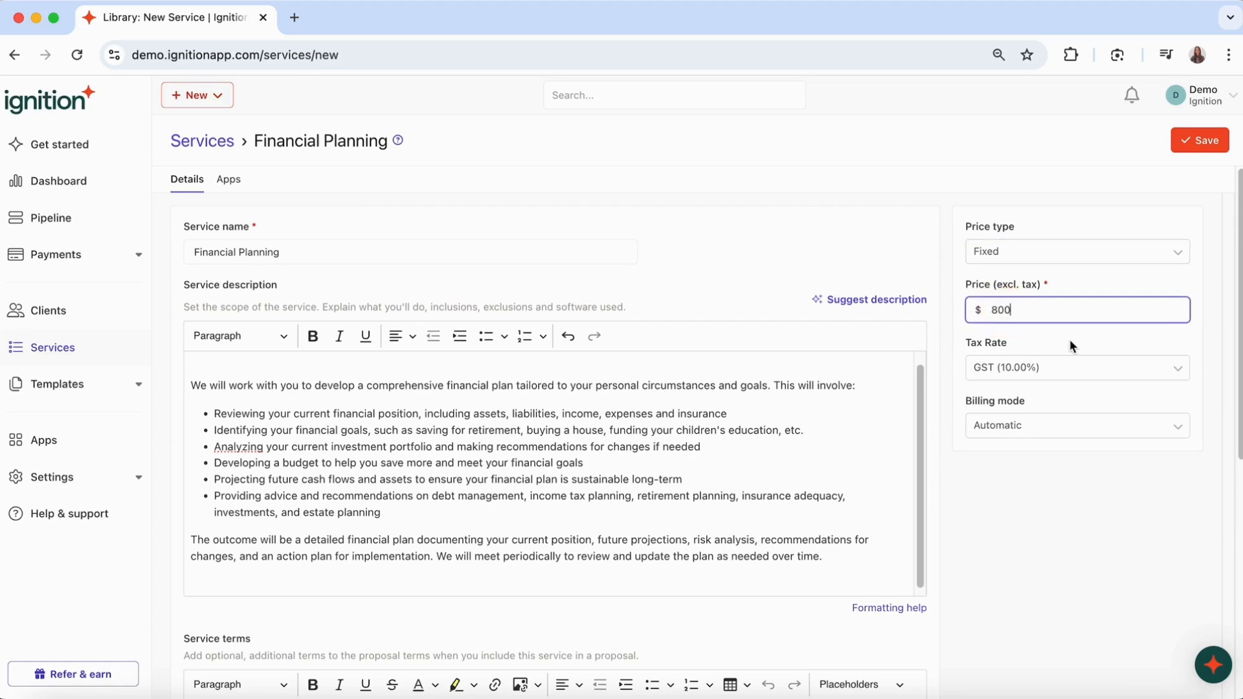
{"action": "left_click", "coordinate": [1043, 367]}
{"action": "left_click", "coordinate": [1043, 408]}
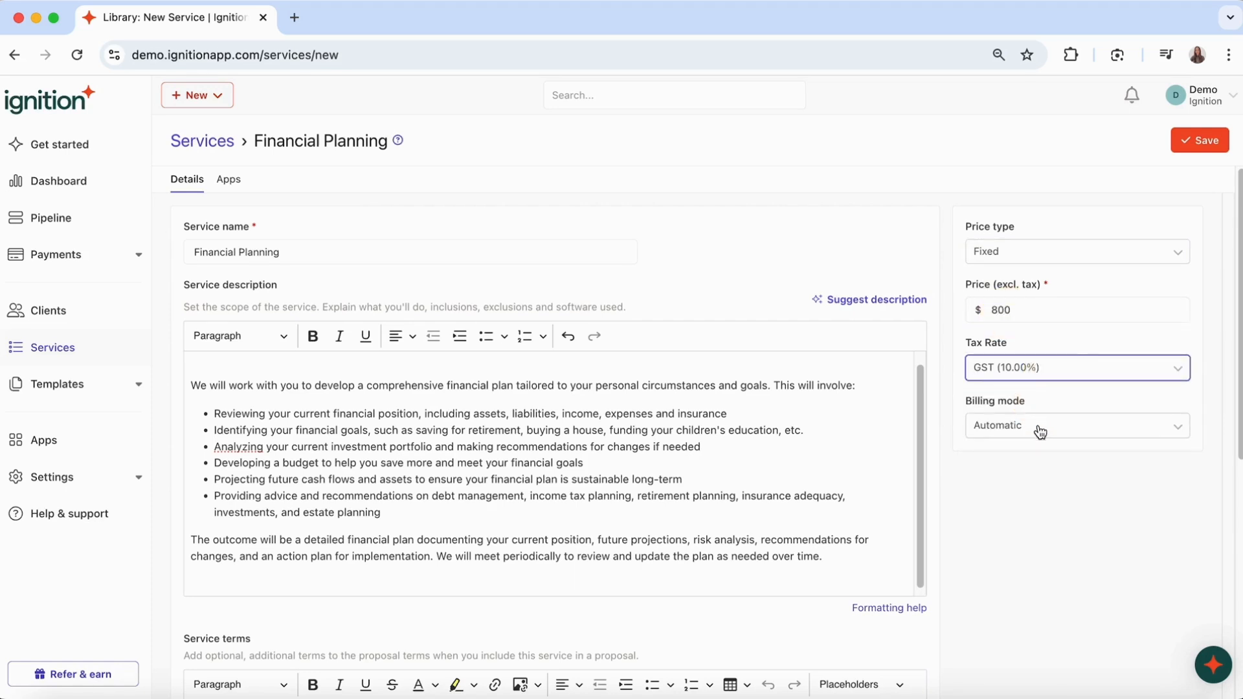
{"action": "left_click", "coordinate": [1062, 429]}
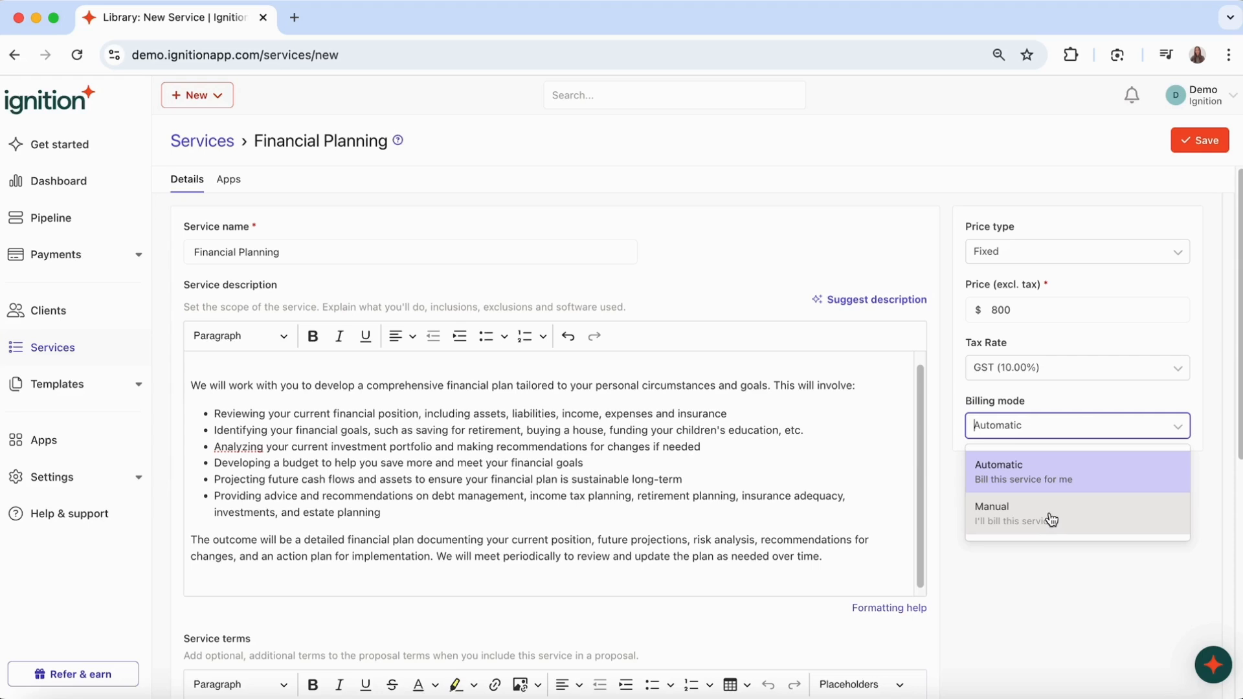
{"action": "left_click", "coordinate": [1082, 477]}
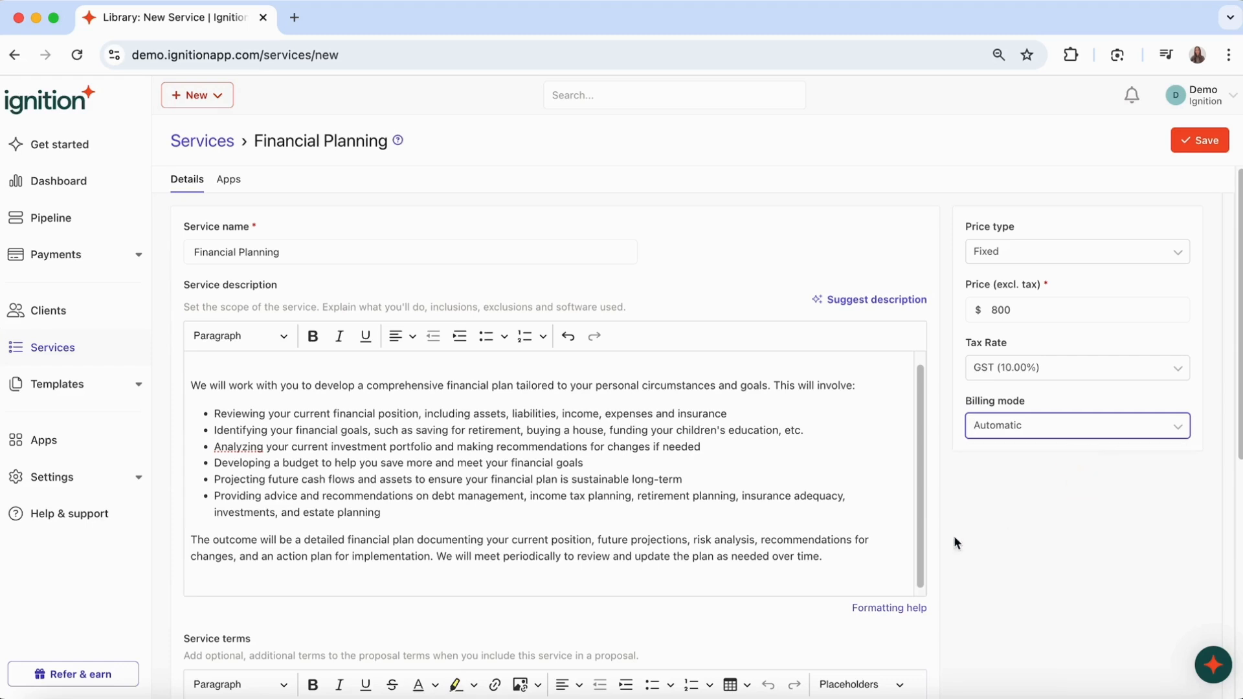
{"action": "scroll", "coordinate": [448, 611], "scroll_direction": "down", "scroll_amount": 2}
{"action": "scroll", "coordinate": [450, 611], "scroll_direction": "down", "scroll_amount": 10}
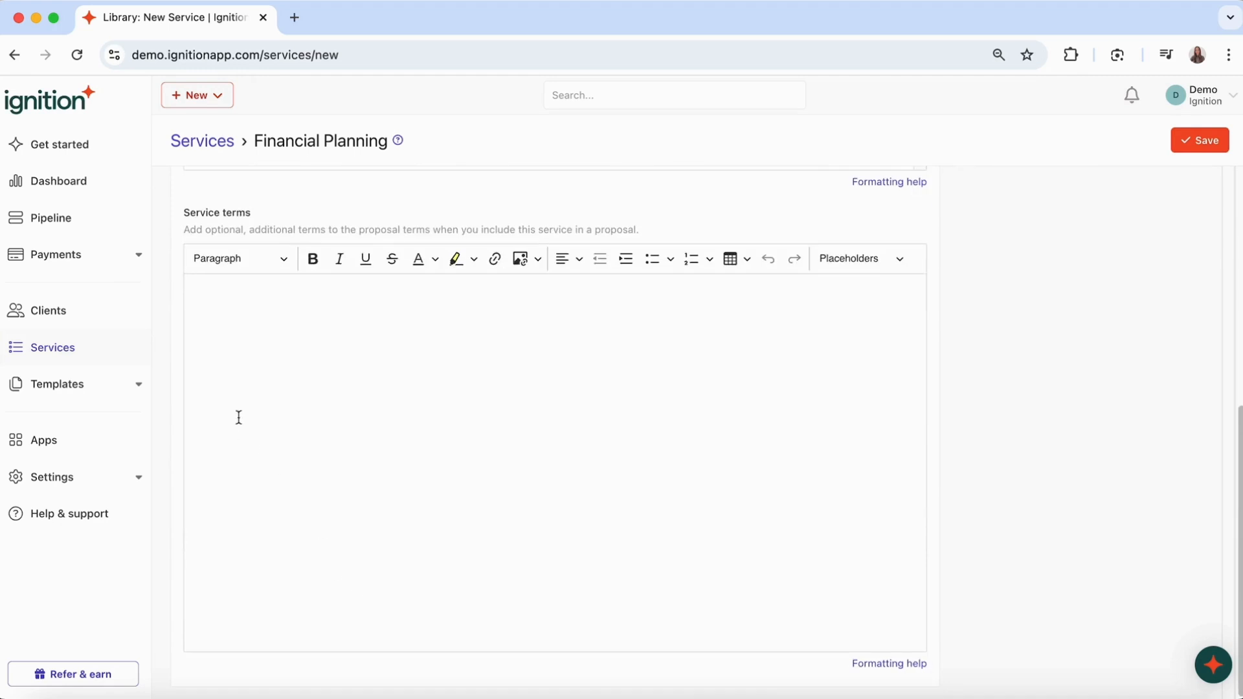
- Paste the investment risk disclaimer into the Financial Planning service terms
{"action": "left_click", "coordinate": [232, 305]}
{"action": "type", "text": "Unless otherwise stated to the contrary, neither we nor the Licensee guarantees any particular rate or return, the performance of any investment or the repayment of capital from any investment. Investments are subject to possible risks, including delays in repayment and loss of income or capital invested."}
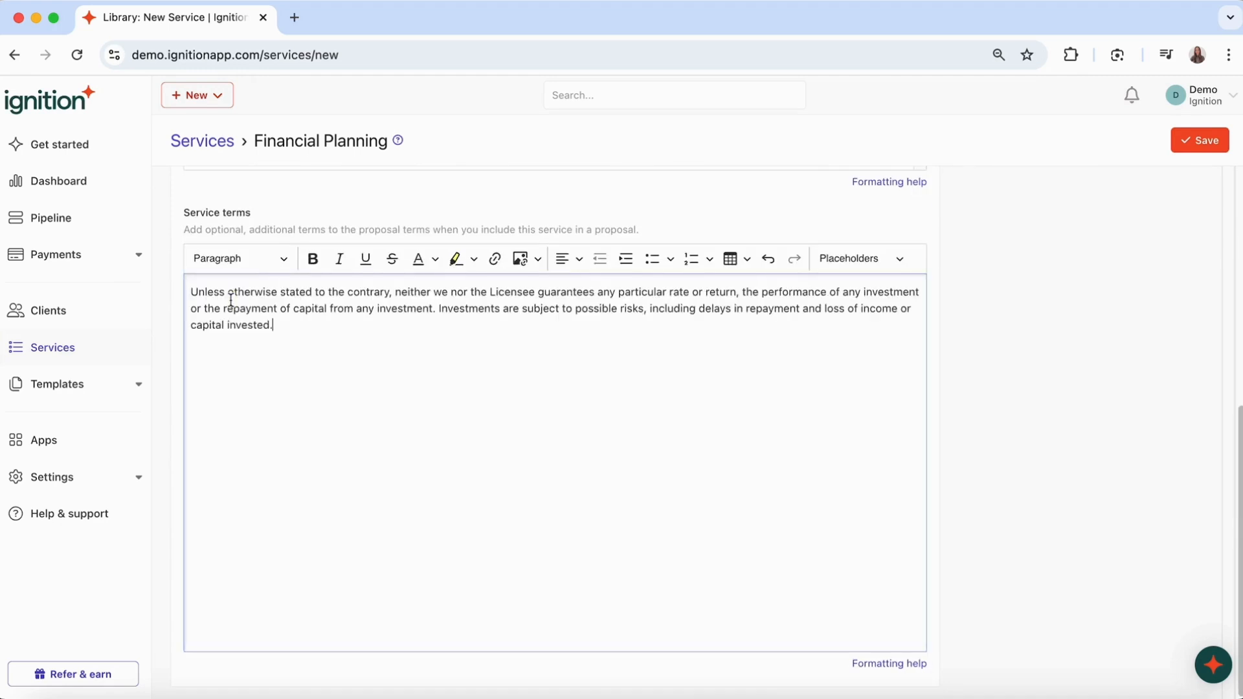
{"action": "scroll", "coordinate": [454, 388], "scroll_direction": "up", "scroll_amount": 5}
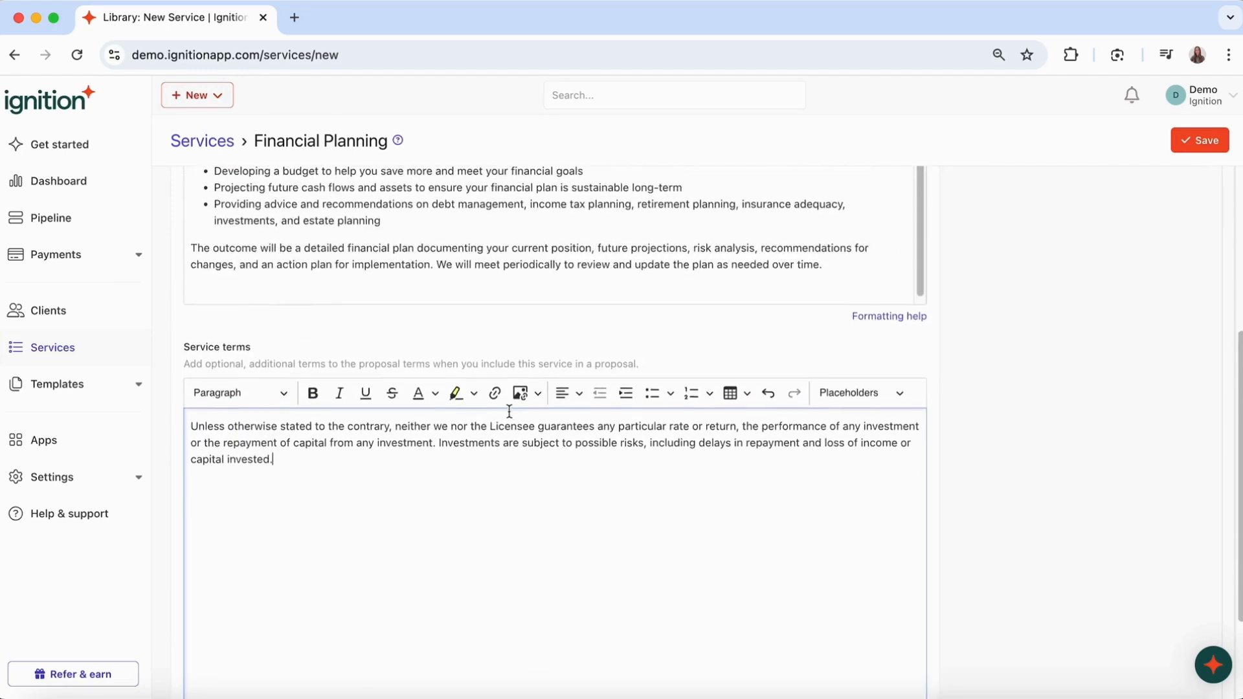
{"action": "scroll", "coordinate": [511, 416], "scroll_direction": "up", "scroll_amount": 4}
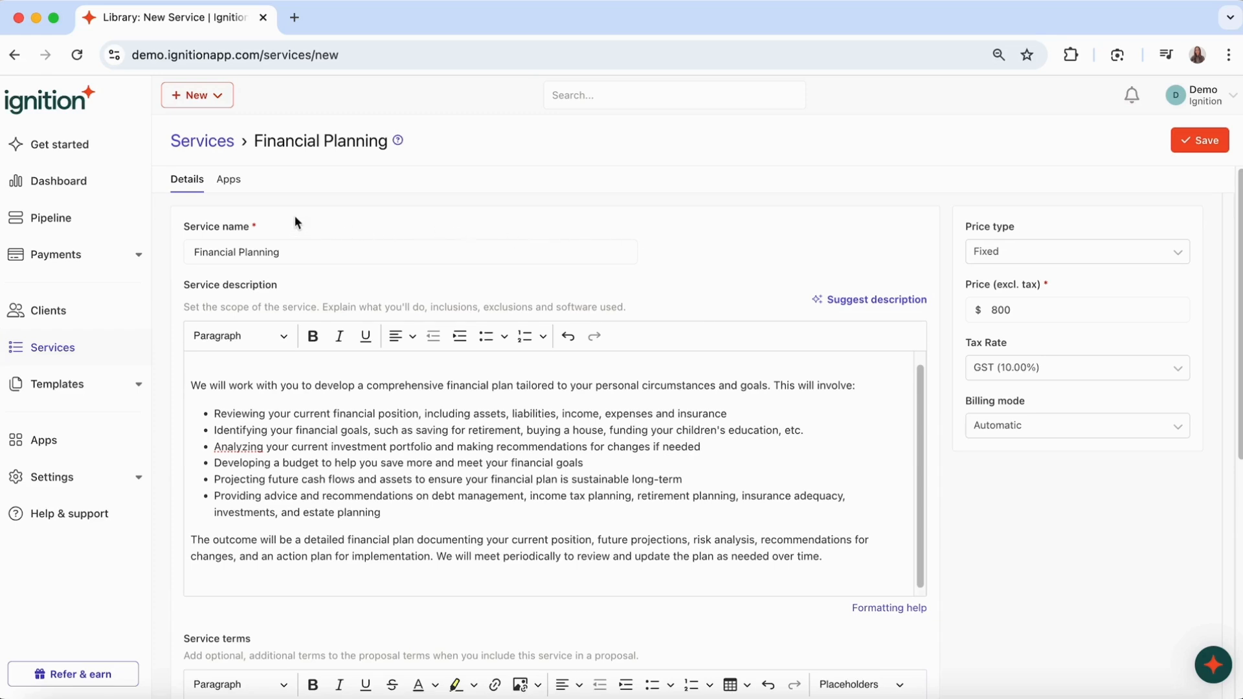
- Leave the service's Xero sales account set to Default
{"action": "left_click", "coordinate": [232, 187]}
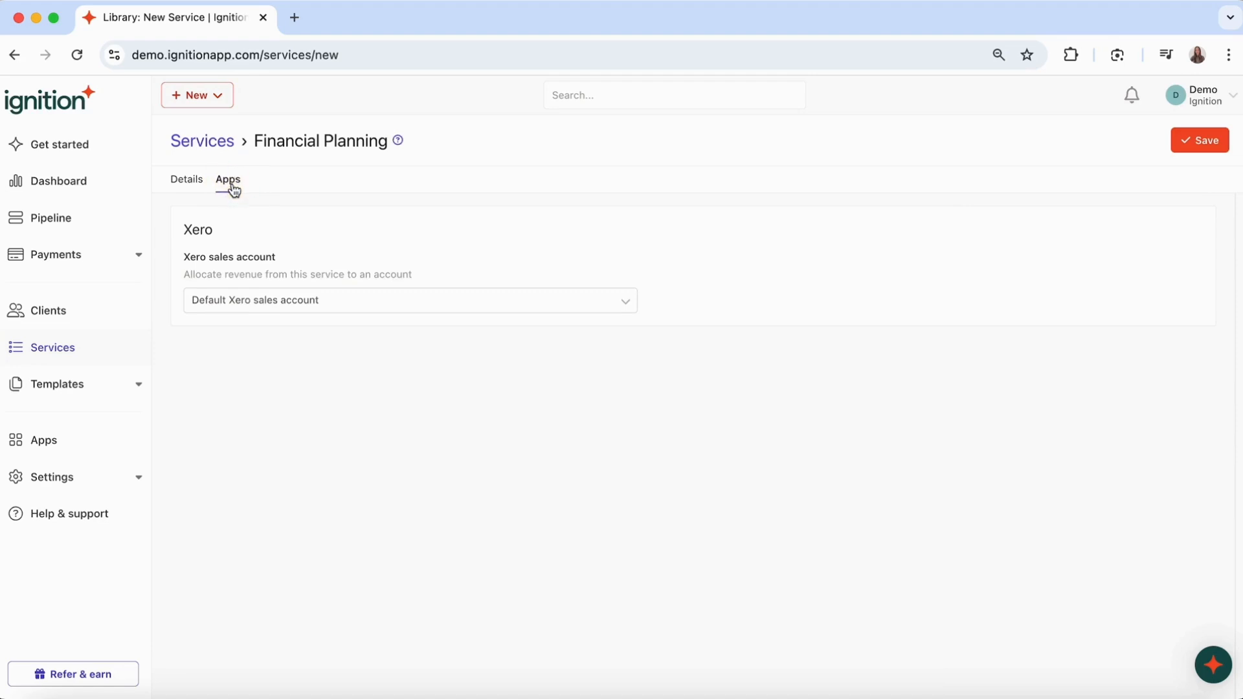
{"action": "left_click", "coordinate": [266, 305]}
{"action": "scroll", "coordinate": [253, 382], "scroll_direction": "down", "scroll_amount": 15}
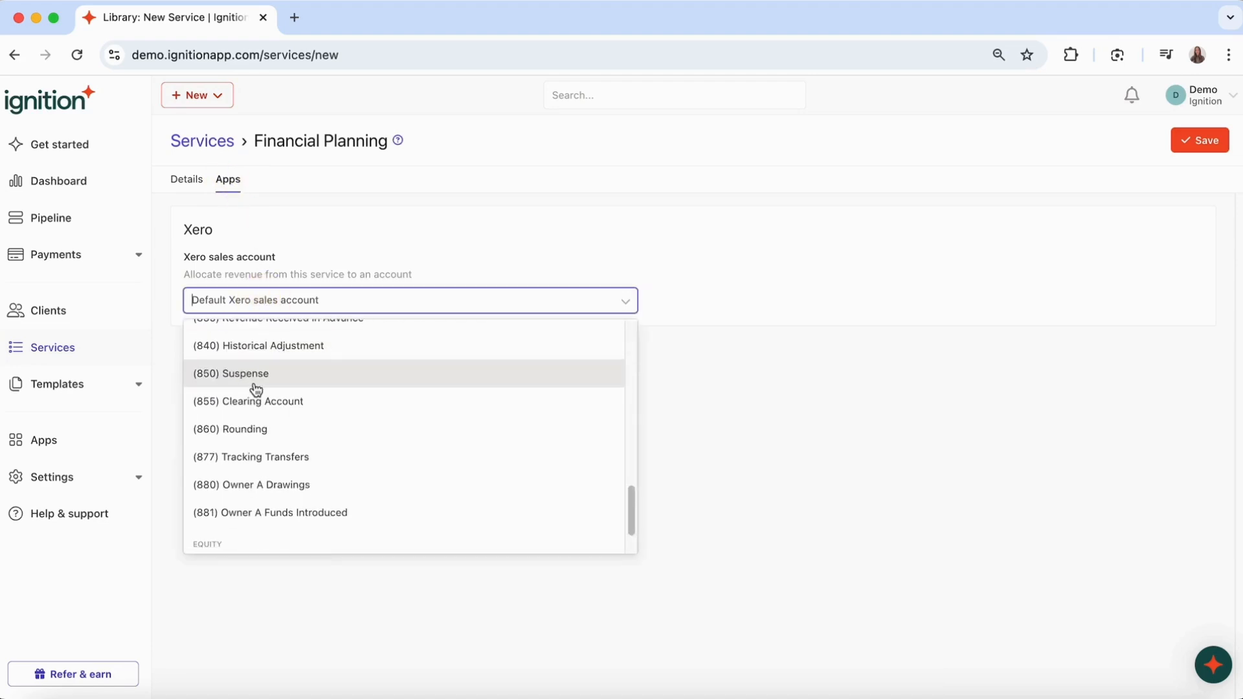
{"action": "scroll", "coordinate": [254, 382], "scroll_direction": "up", "scroll_amount": 15}
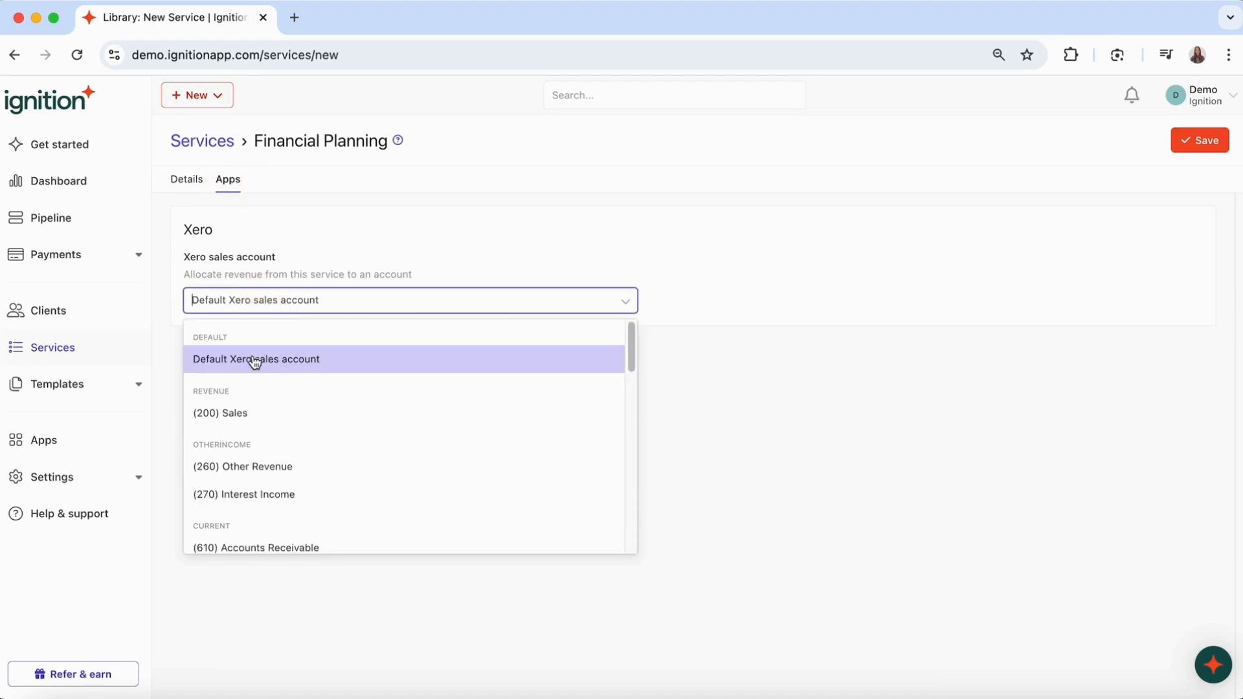
{"action": "left_click", "coordinate": [253, 358]}
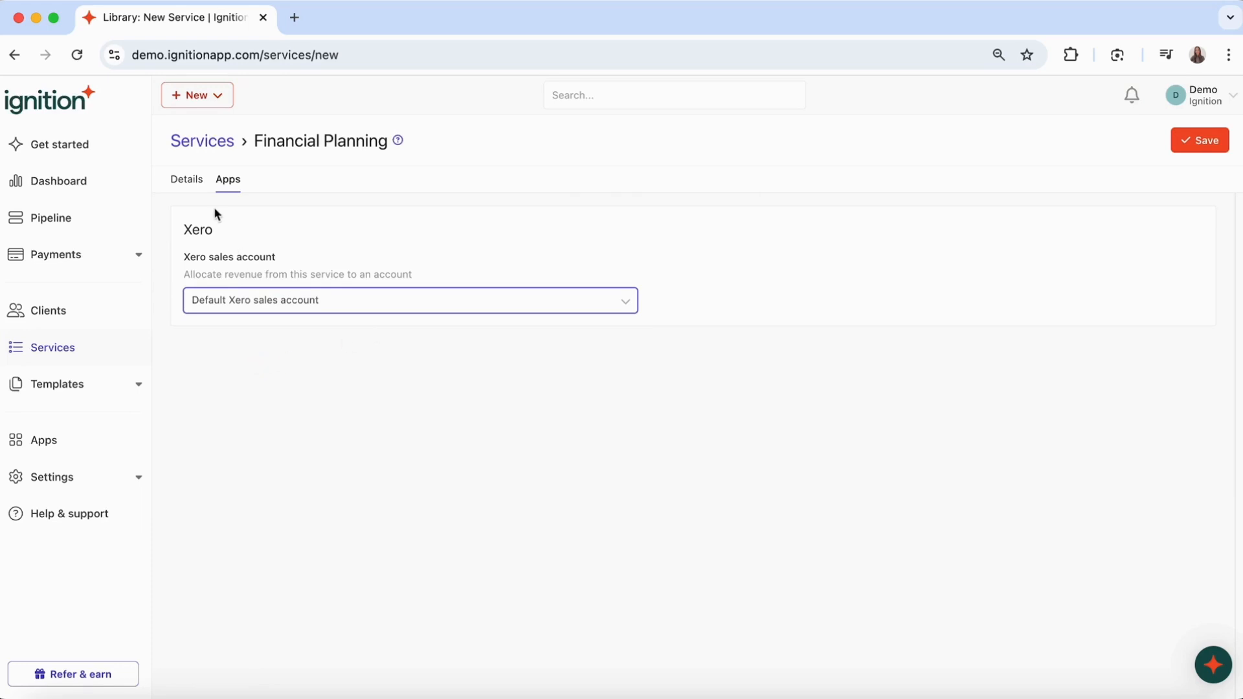
{"action": "left_click", "coordinate": [191, 184]}
- Save Financial Planning so it heads the 26-service list at $800
{"action": "scroll", "coordinate": [518, 403], "scroll_direction": "up", "scroll_amount": 1}
{"action": "left_click", "coordinate": [1202, 141]}
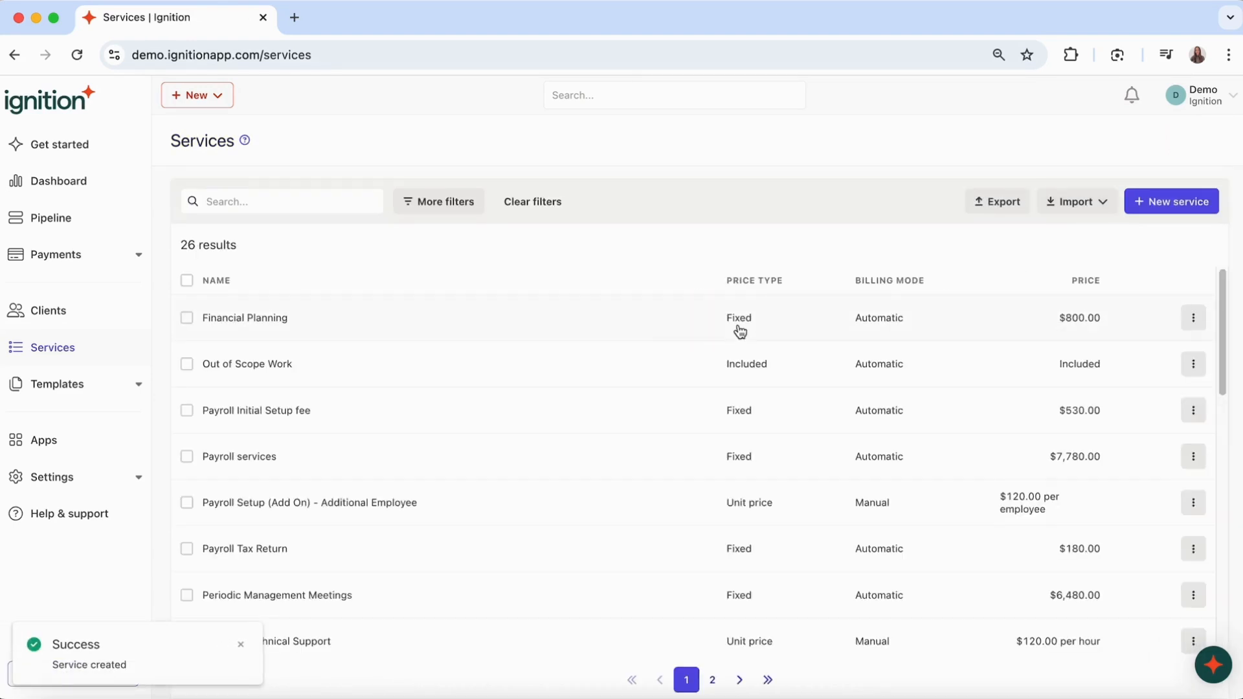
{"action": "left_click", "coordinate": [1103, 215]}
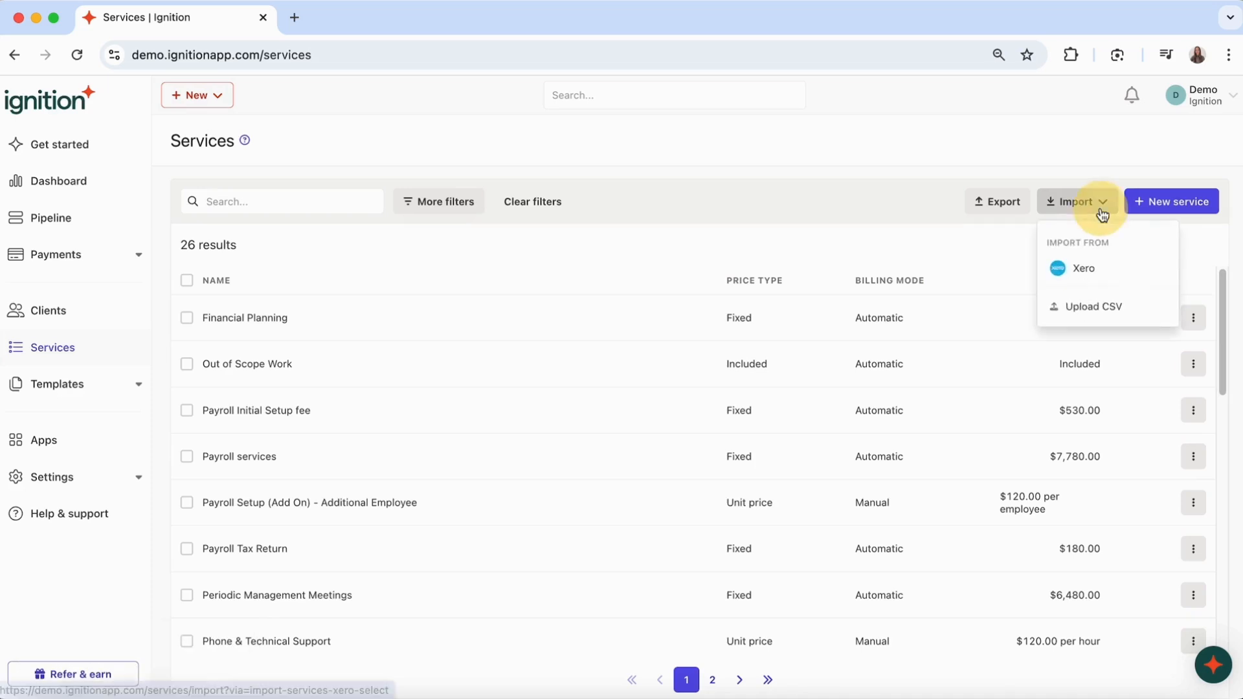
- Import Project Management onsite daily rate, Half day training Microsoft Office and Golf balls white single from Xero, then list the imported services
{"action": "left_click", "coordinate": [1097, 272]}
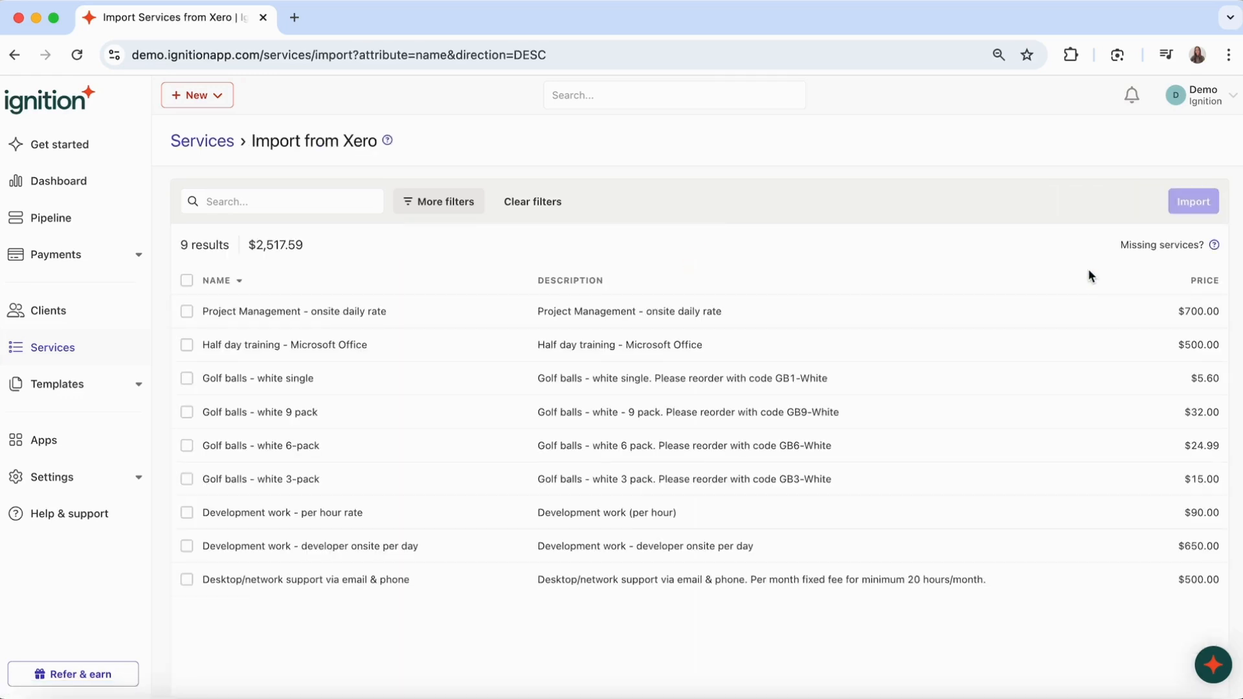
{"action": "left_click", "coordinate": [187, 312]}
{"action": "left_click", "coordinate": [187, 345]}
{"action": "left_click", "coordinate": [188, 380]}
{"action": "left_click", "coordinate": [1193, 201]}
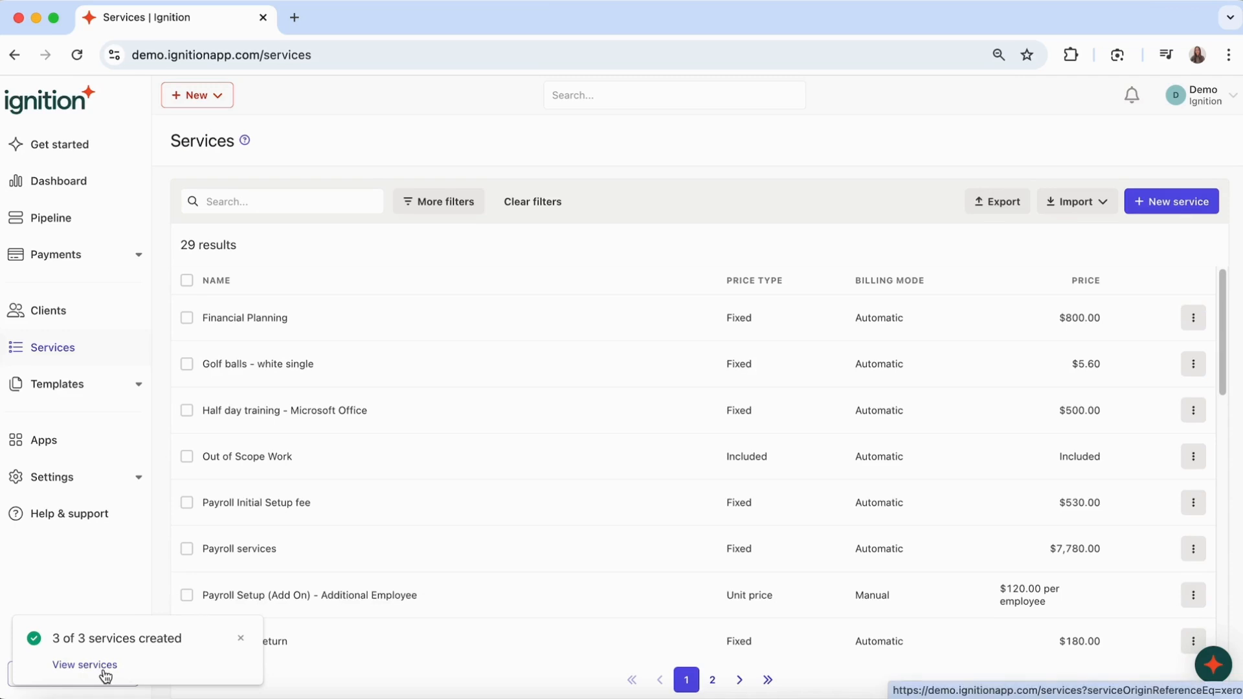
{"action": "left_click", "coordinate": [108, 668]}
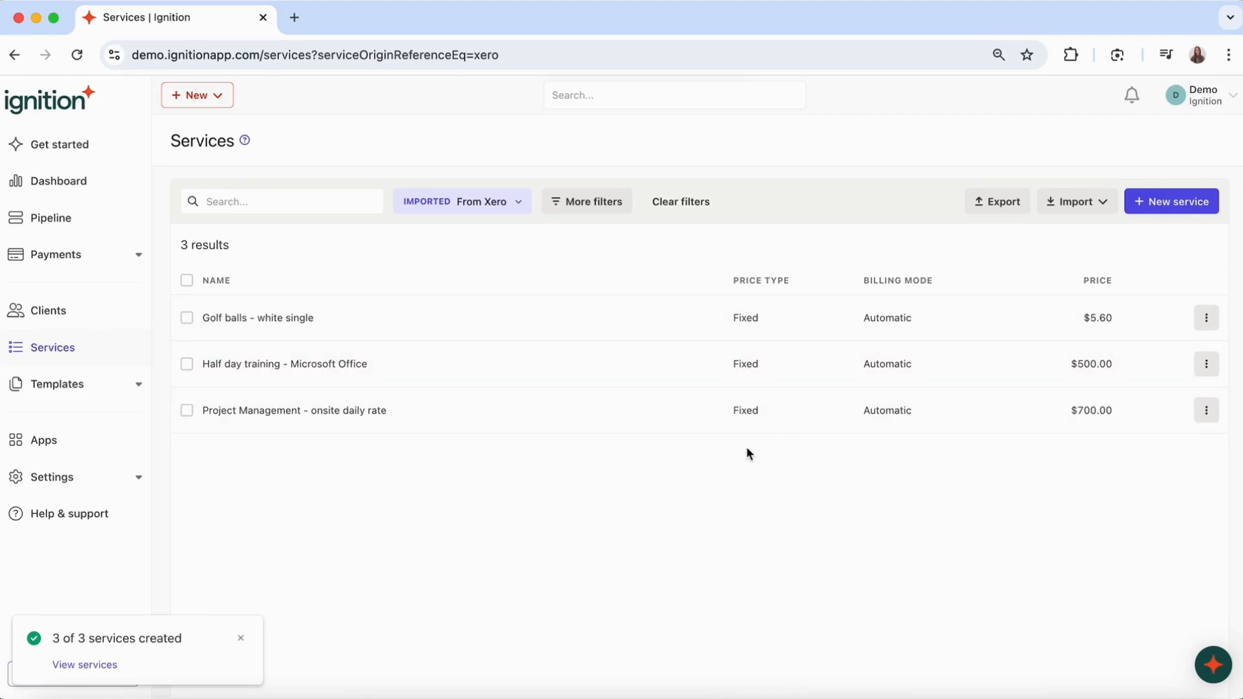
{"action": "left_click", "coordinate": [1080, 207]}
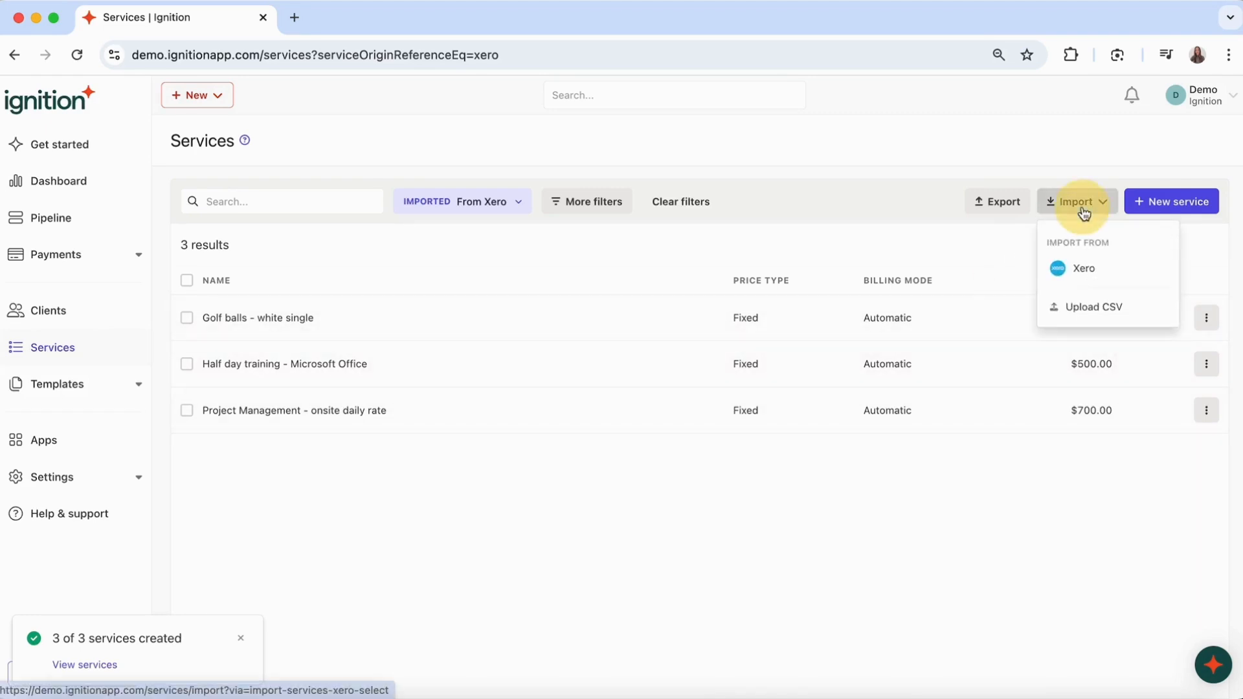
- Cancel the CSV upload and delete the Golf balls - white single service
{"action": "left_click", "coordinate": [1090, 307]}
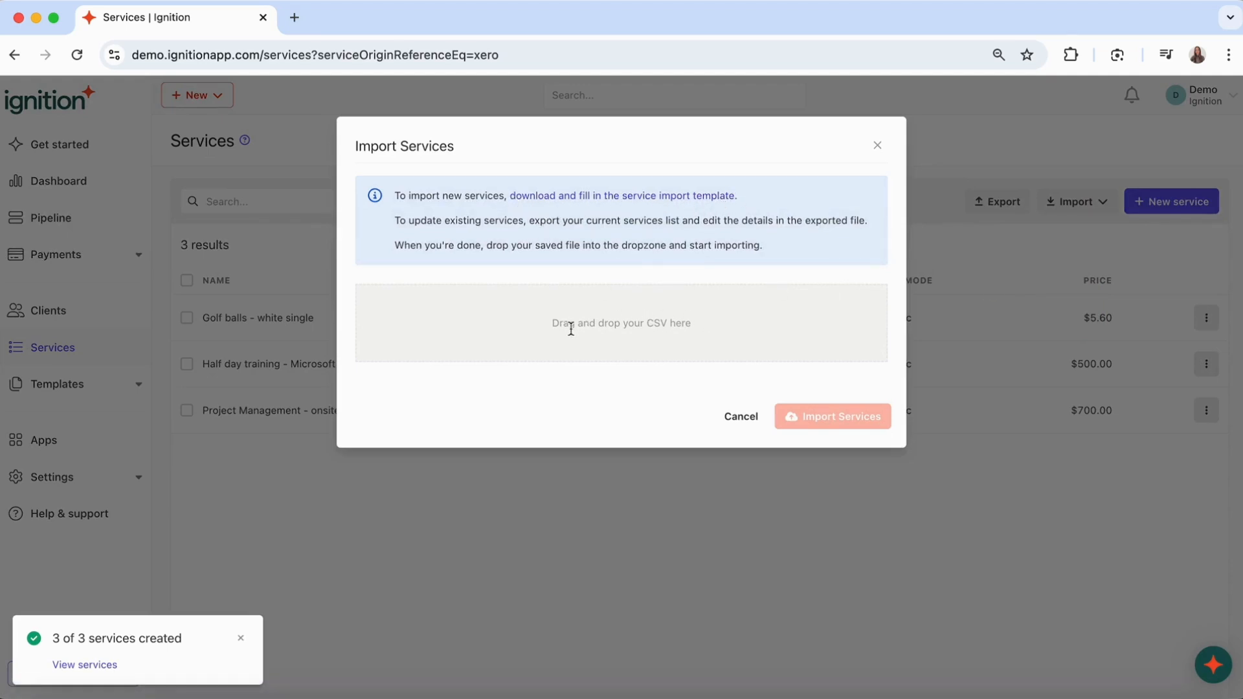
{"action": "left_click", "coordinate": [741, 416]}
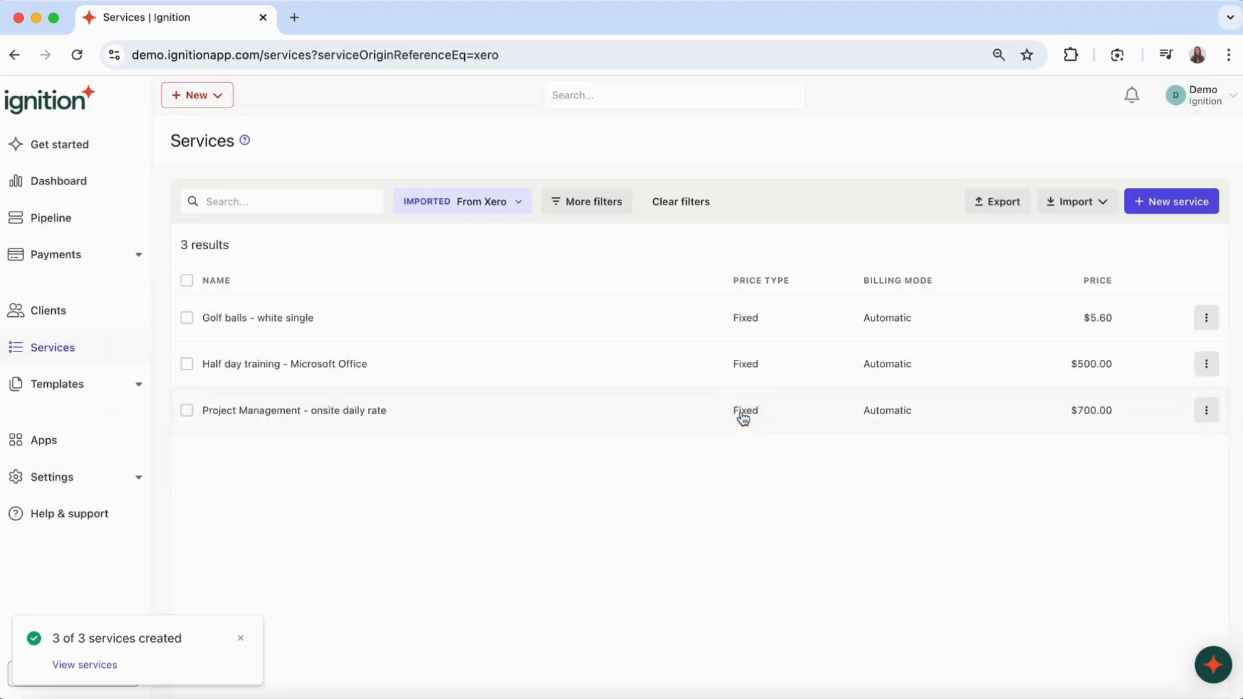
{"action": "left_click", "coordinate": [1206, 321]}
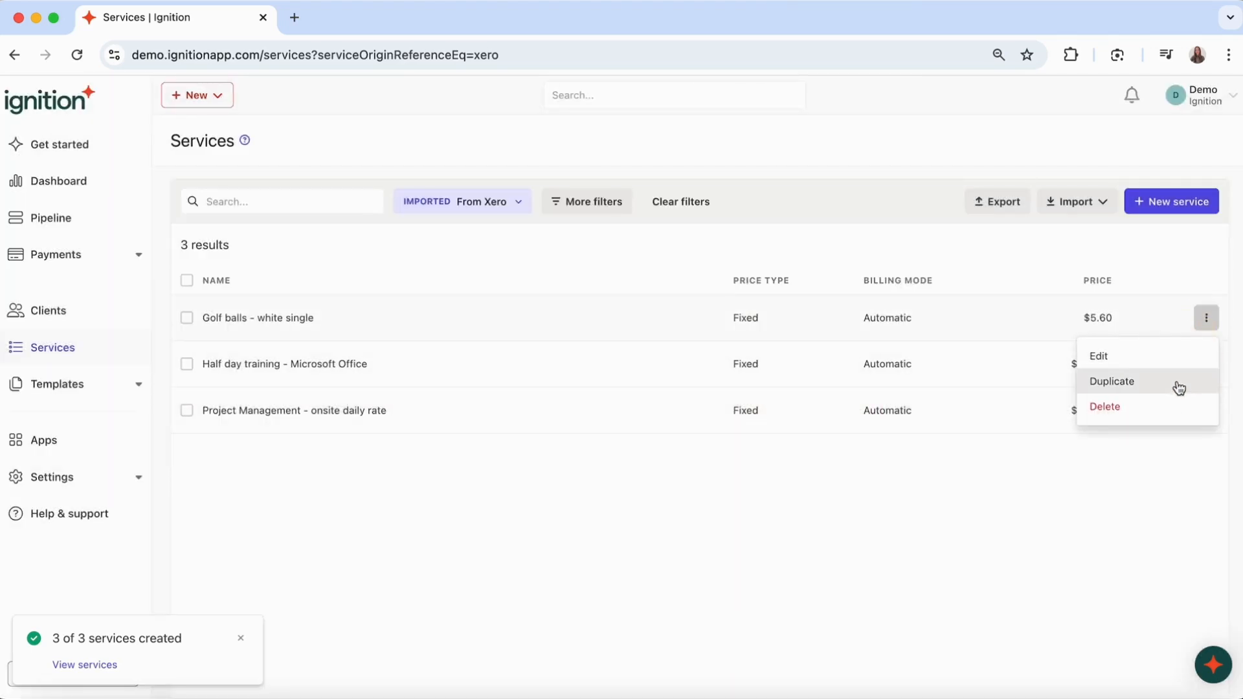
{"action": "left_click", "coordinate": [1160, 418]}
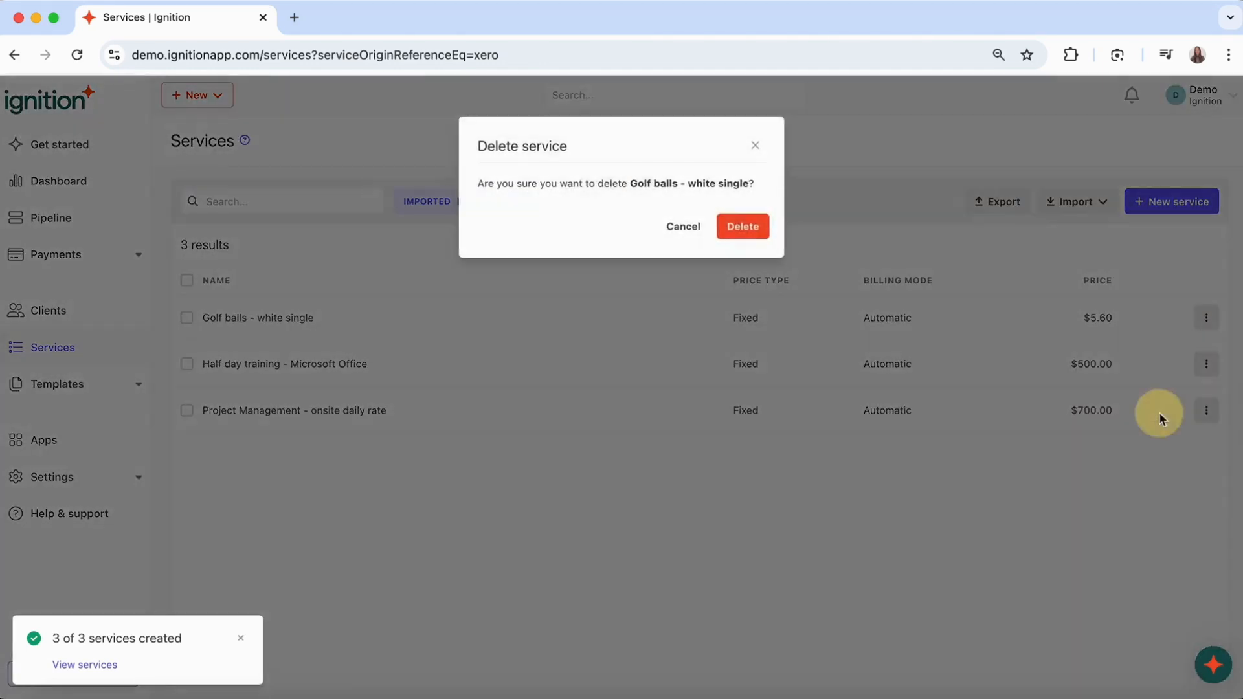
{"action": "left_click", "coordinate": [743, 230]}
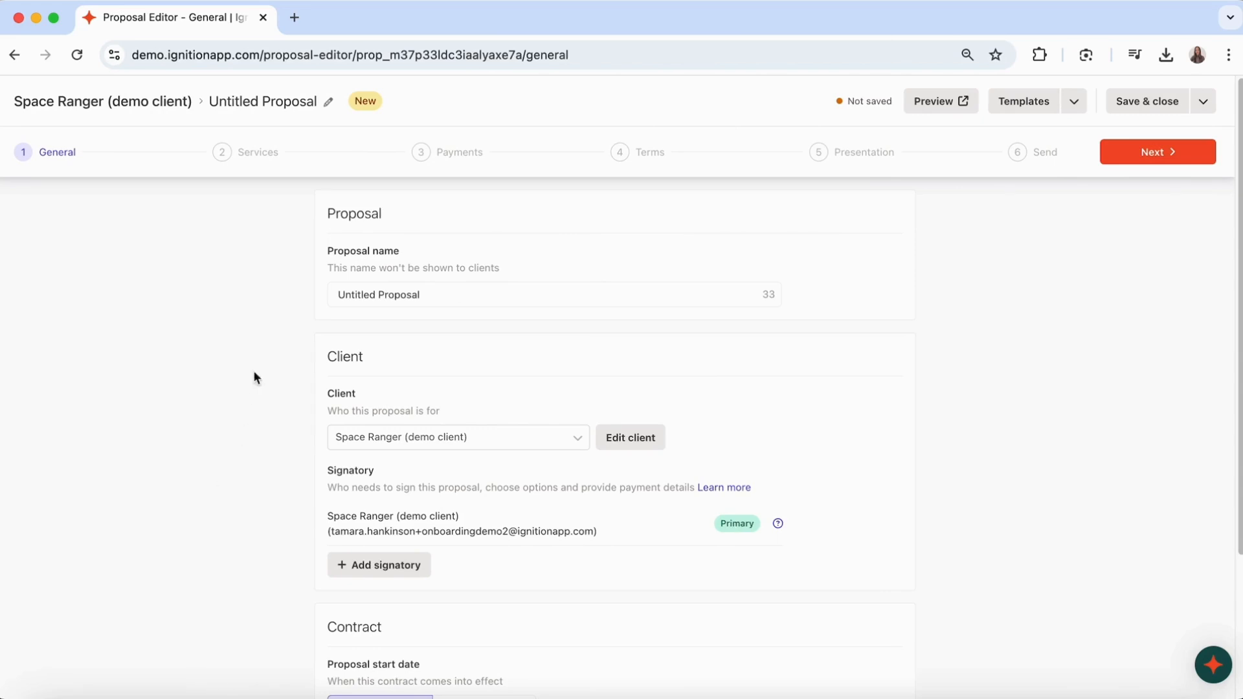
- Go to the proposal's Services step and search 'Marketing Plan' to create it as a new service
{"action": "left_click", "coordinate": [251, 151]}
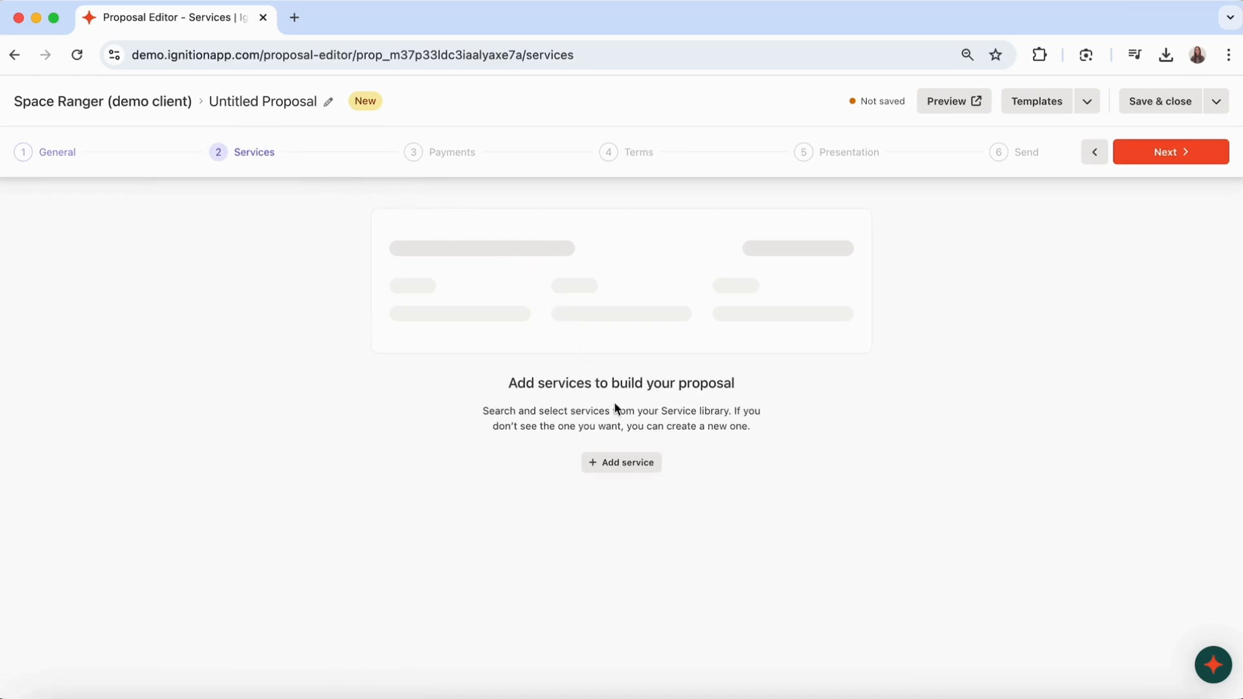
{"action": "left_click", "coordinate": [622, 464]}
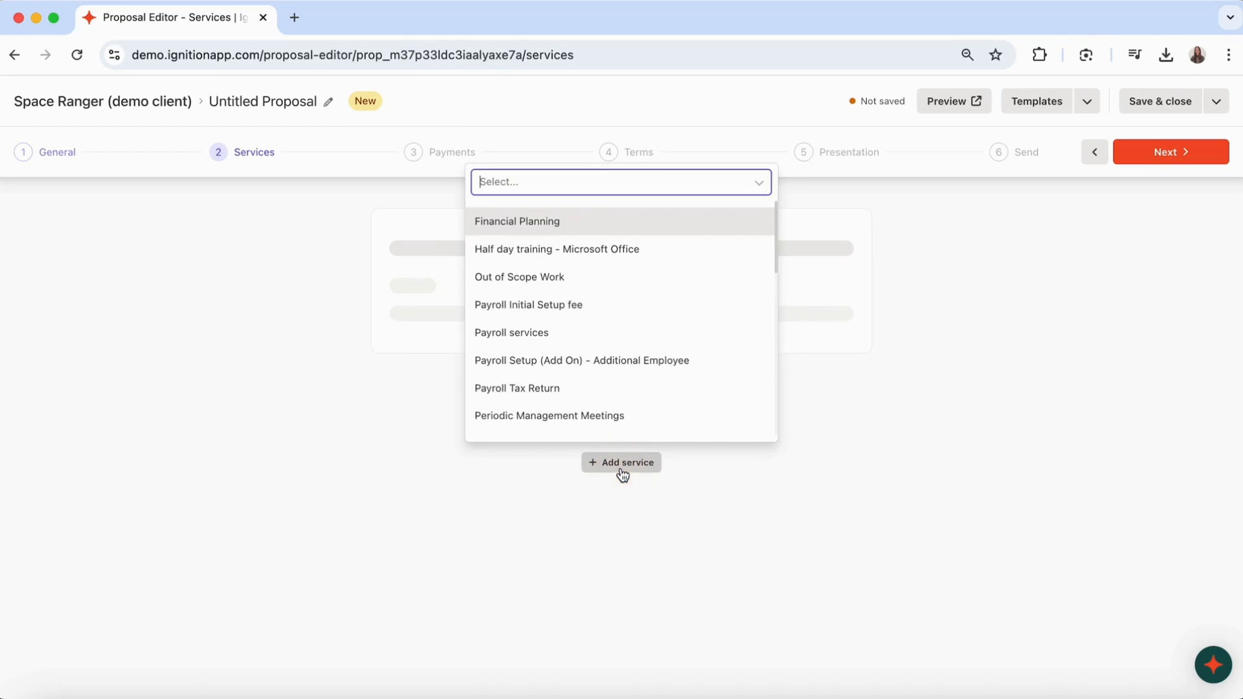
{"action": "type", "text": "Market"}
{"action": "type", "text": "ing "}
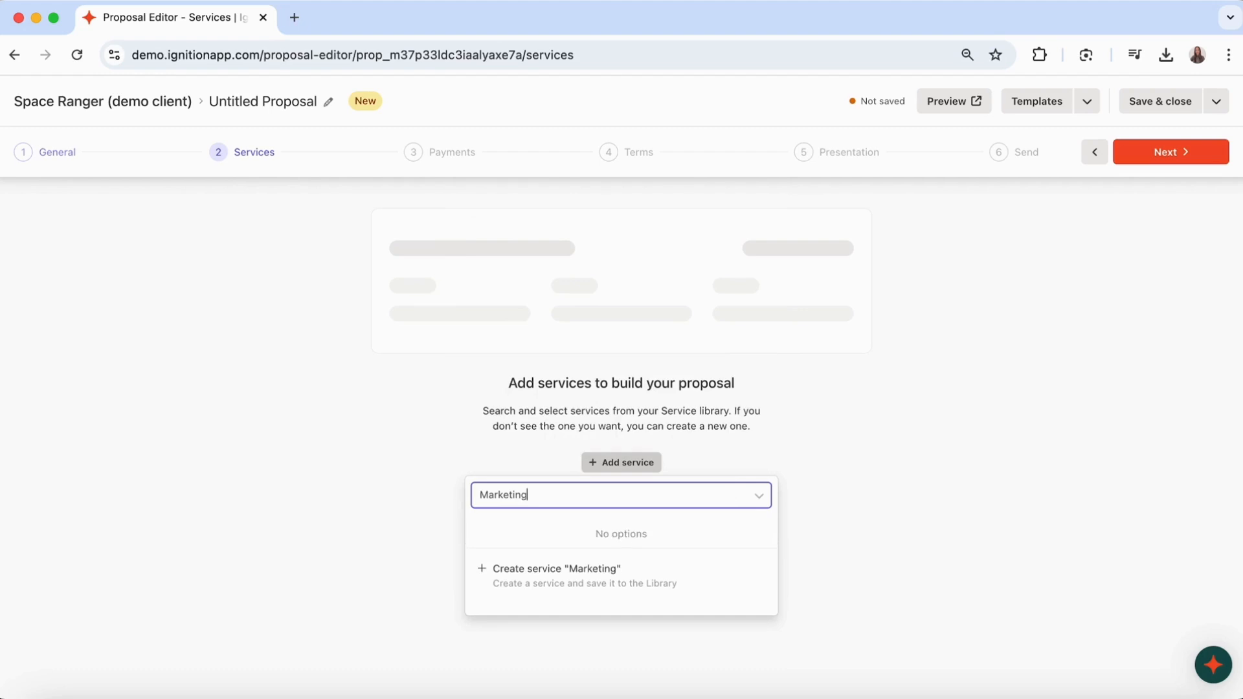
{"action": "type", "text": "Plan"}
{"action": "left_click", "coordinate": [624, 576]}
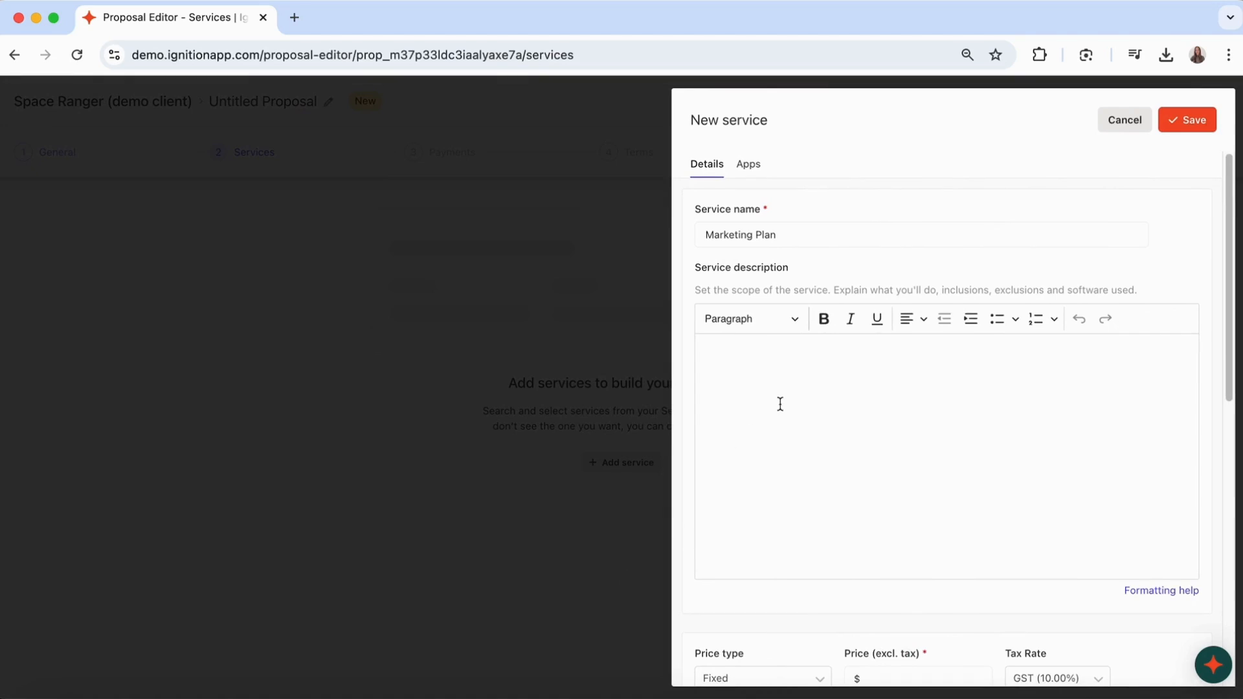
- Give Marketing Plan description 'Test' and price $800, save it, and add it as one-off billed on acceptance
{"action": "left_click", "coordinate": [780, 404]}
{"action": "type", "text": "Test"}
{"action": "scroll", "coordinate": [814, 468], "scroll_direction": "down", "scroll_amount": 5}
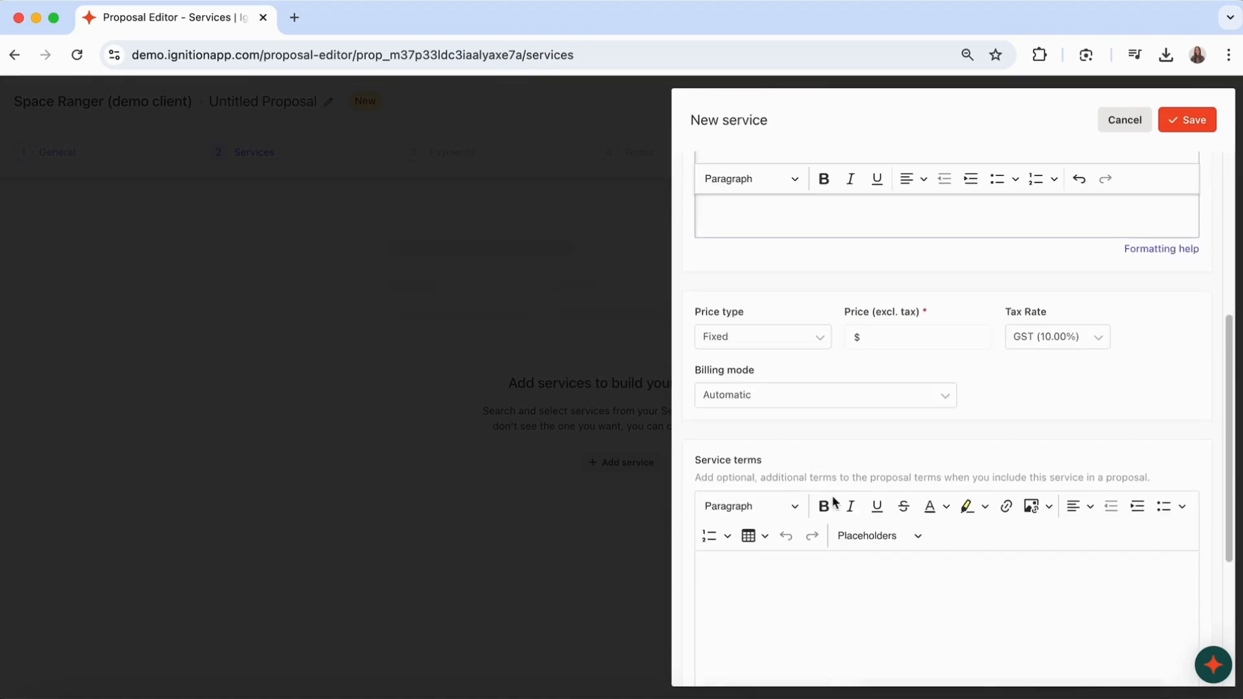
{"action": "left_click", "coordinate": [875, 336]}
{"action": "type", "text": "800"}
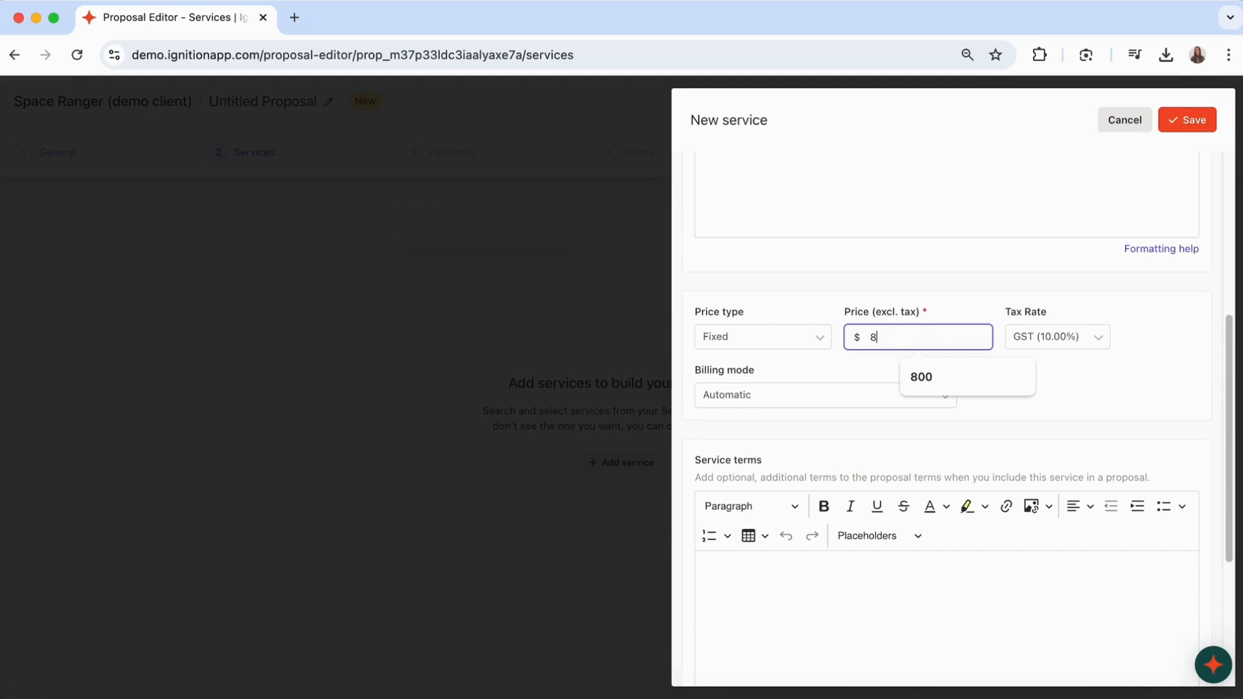
{"action": "left_click", "coordinate": [1199, 127]}
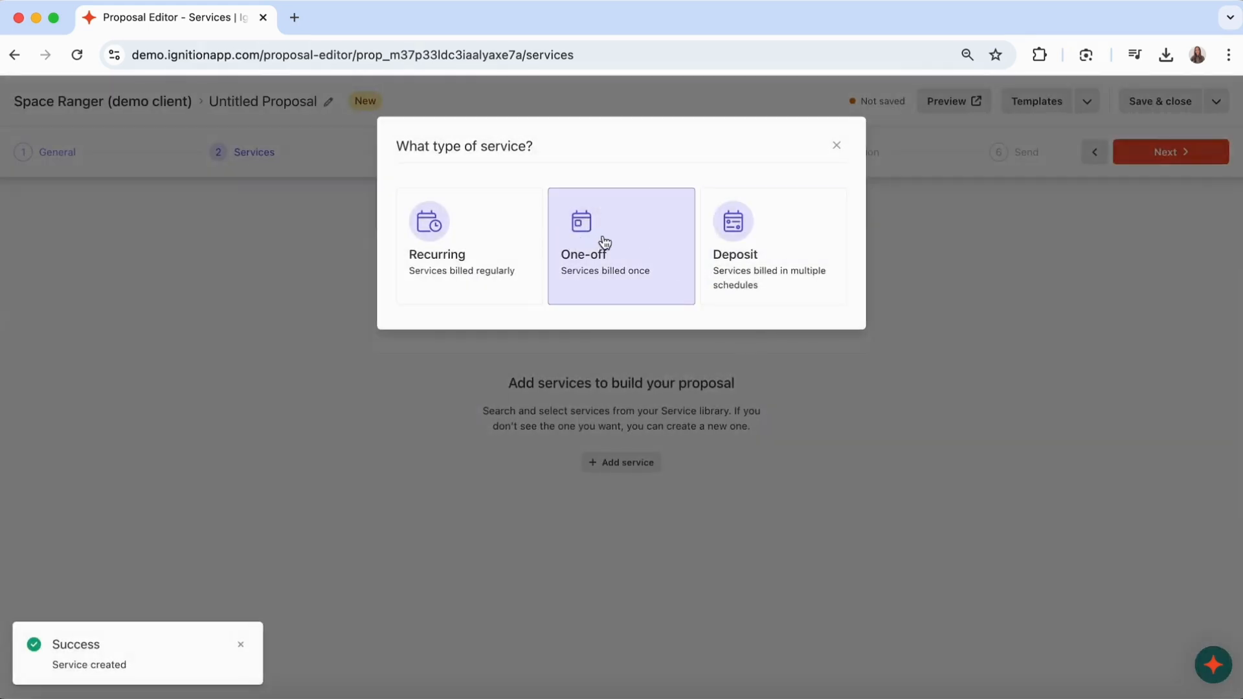
{"action": "left_click", "coordinate": [601, 244]}
{"action": "left_click", "coordinate": [553, 279]}
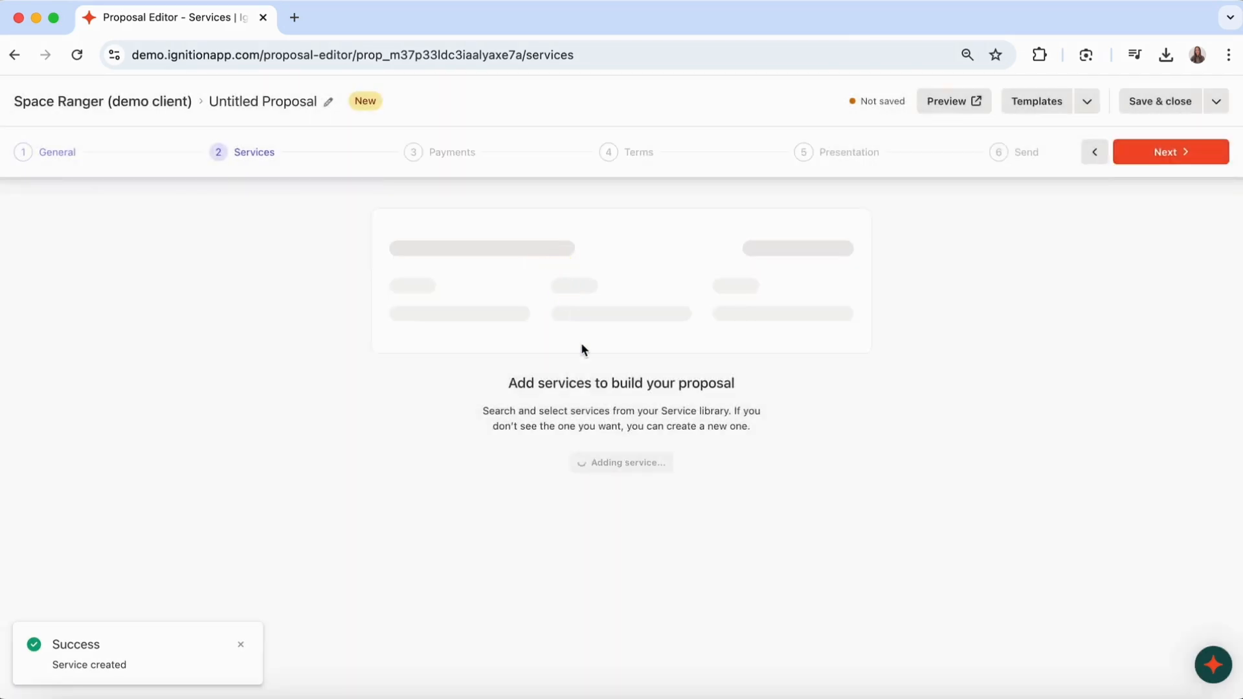